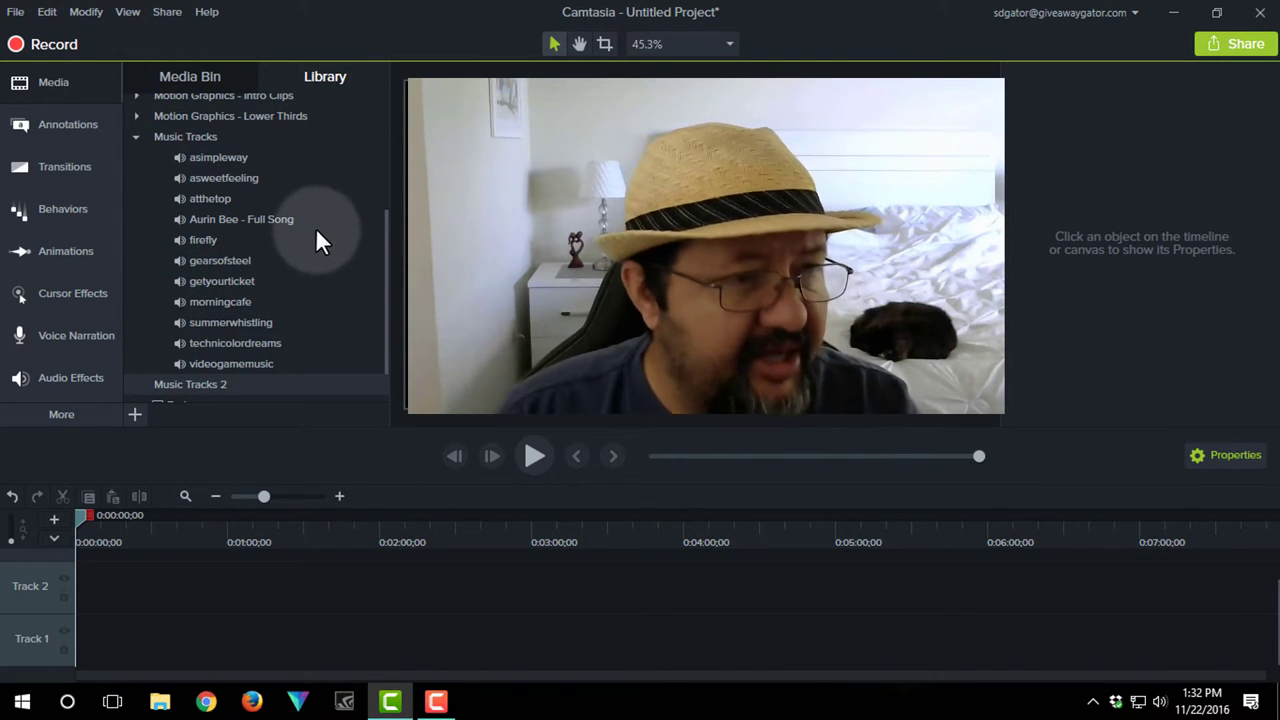
# - Delete the Aurin Bee - Full Song track from the Library's Music Tracks folder, confirming with Yes
pyautogui.moveTo(286, 220)
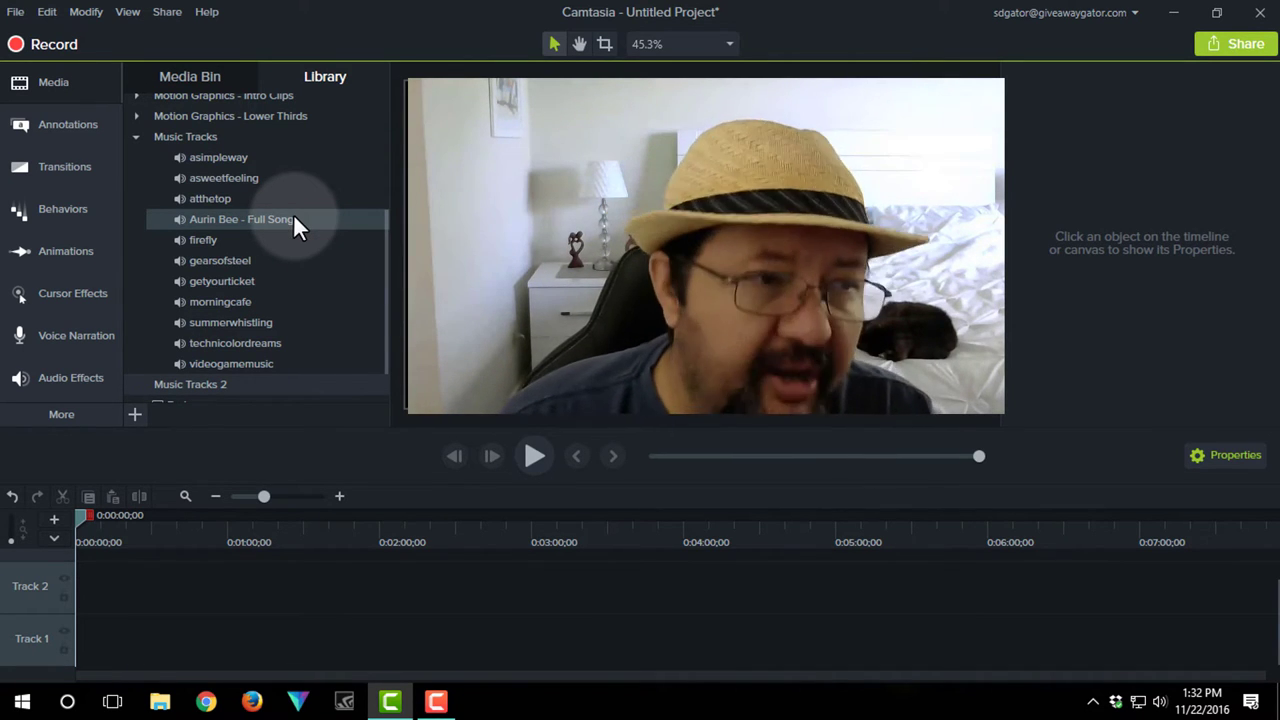
pyautogui.click(293, 216)
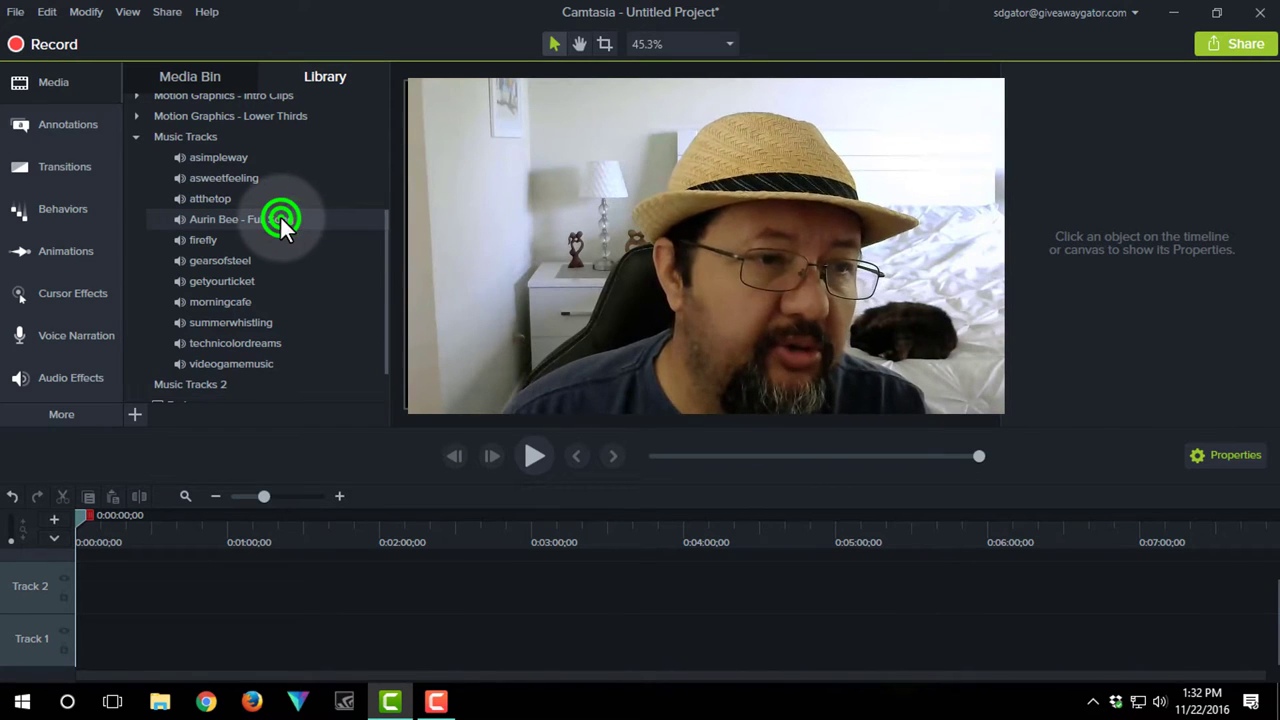
pyautogui.rightClick(280, 216)
pyautogui.click(280, 216)
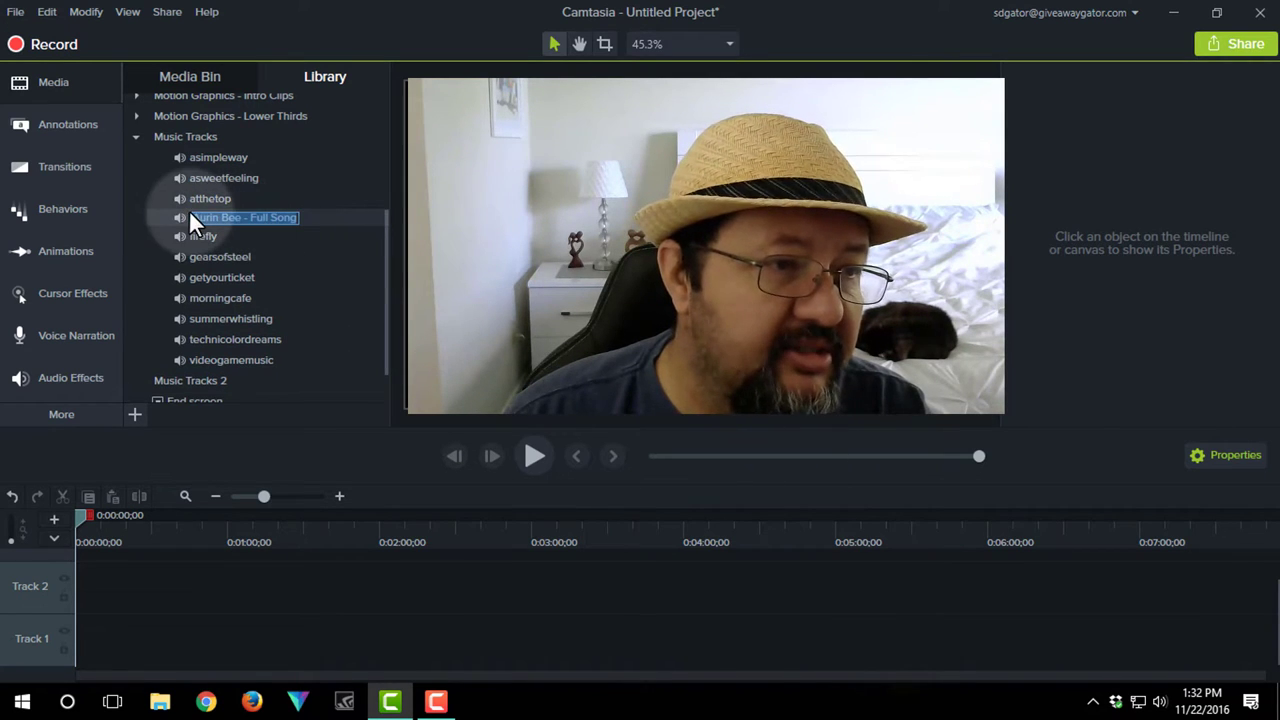
pyautogui.click(177, 216)
pyautogui.rightClick(178, 216)
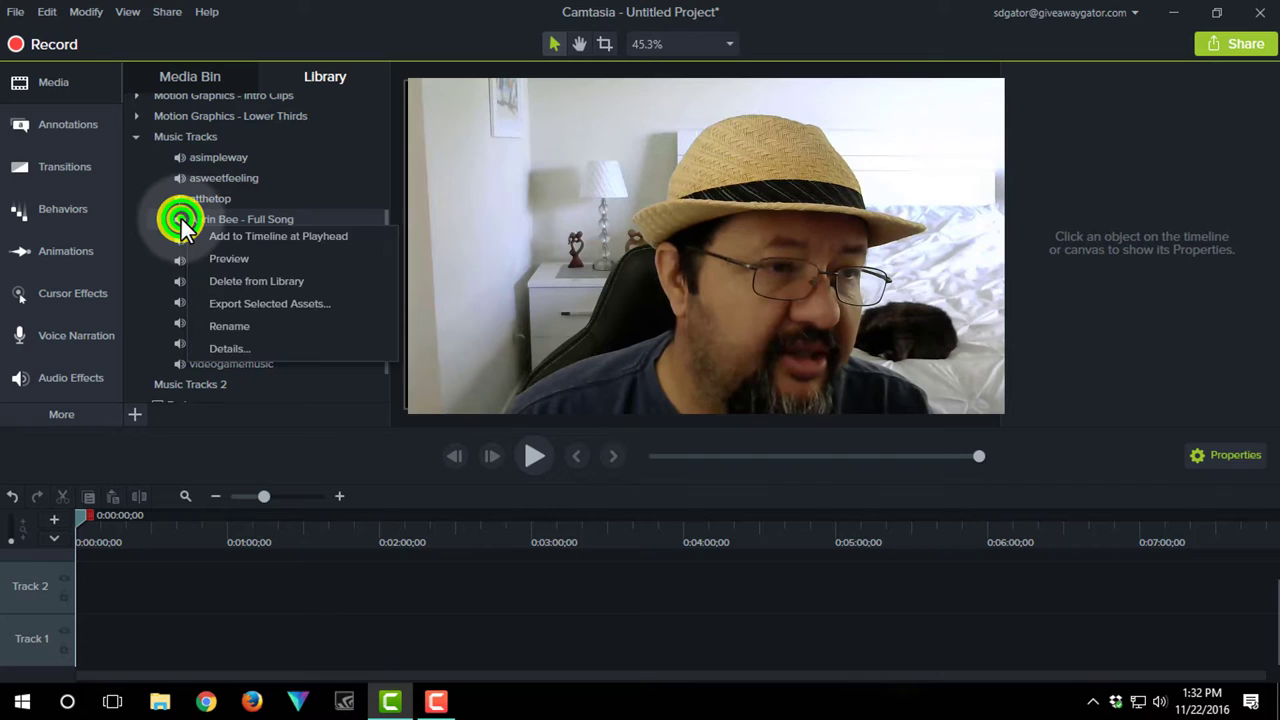
pyautogui.click(181, 217)
pyautogui.rightClick(180, 214)
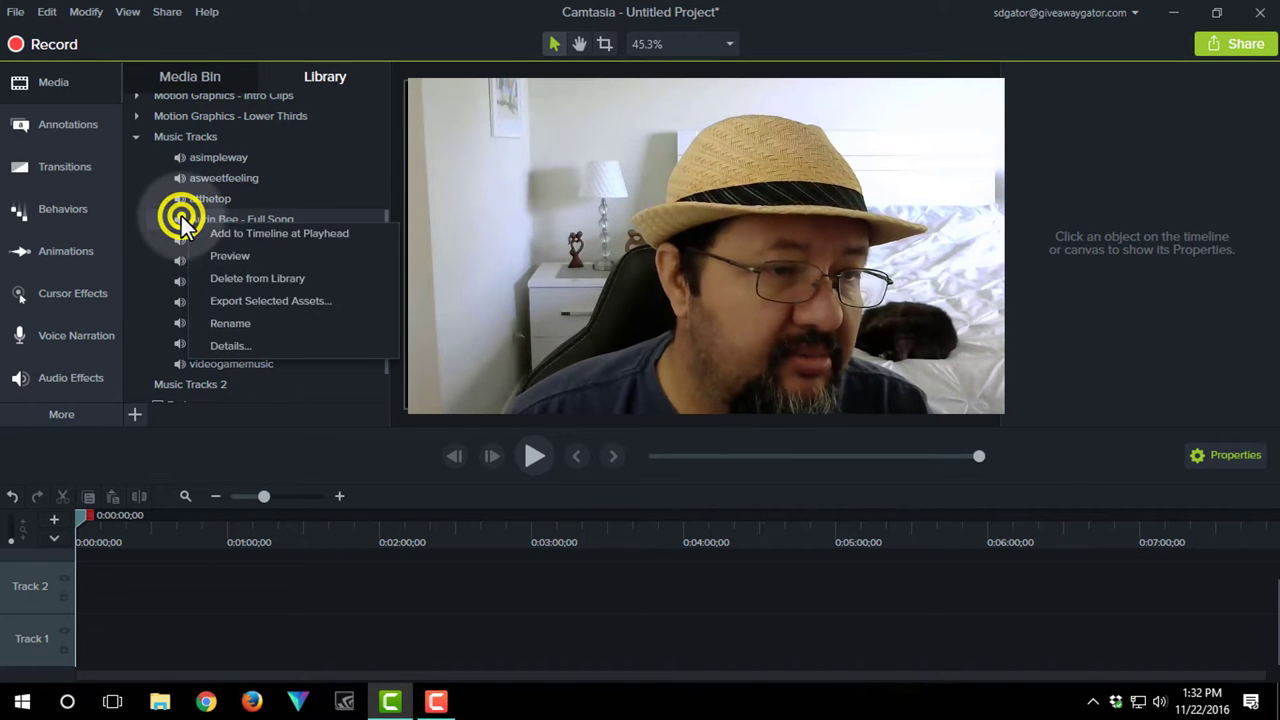
pyautogui.click(238, 278)
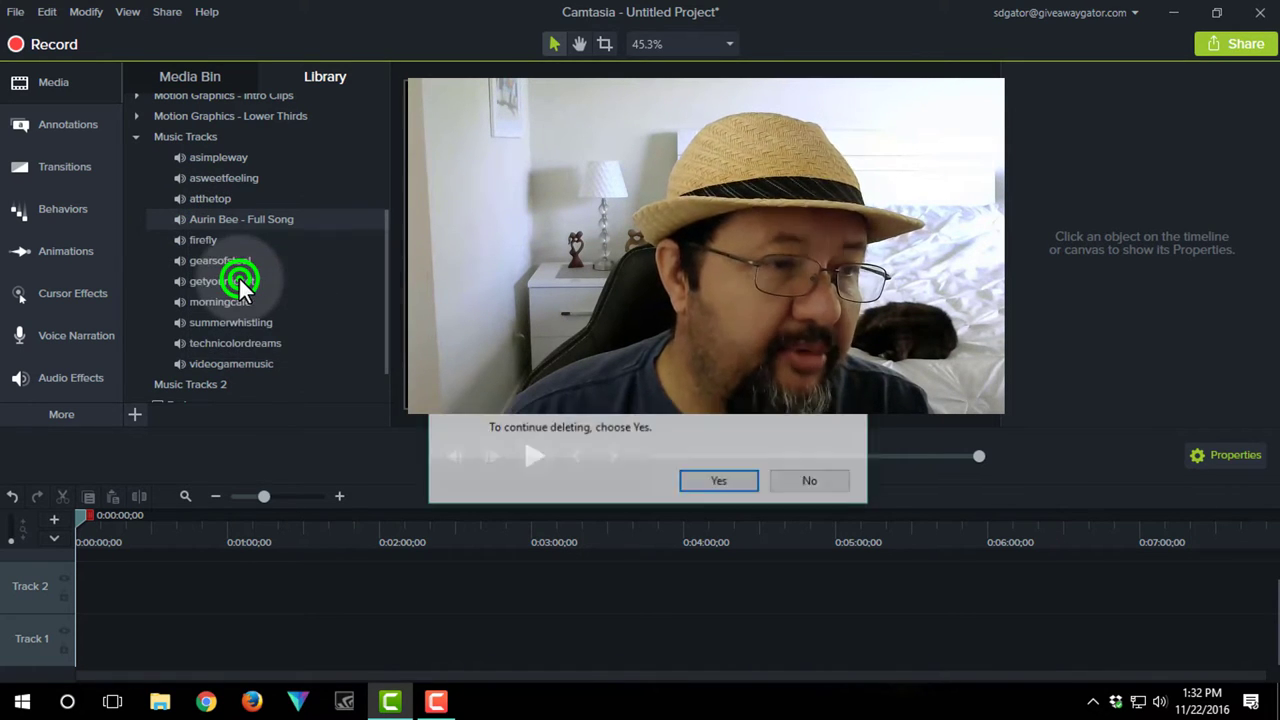
pyautogui.click(719, 484)
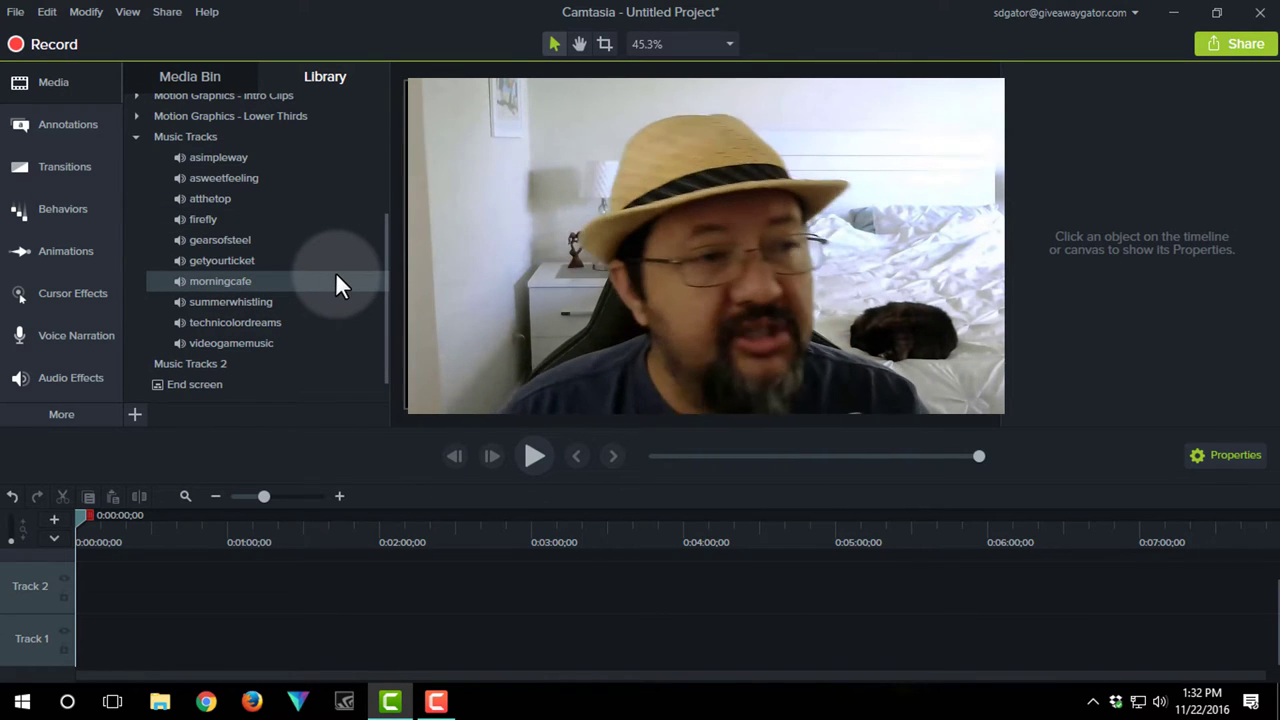
# - Collapse Music Tracks and delete the Music Tracks 2 folder from the Library
pyautogui.click(135, 137)
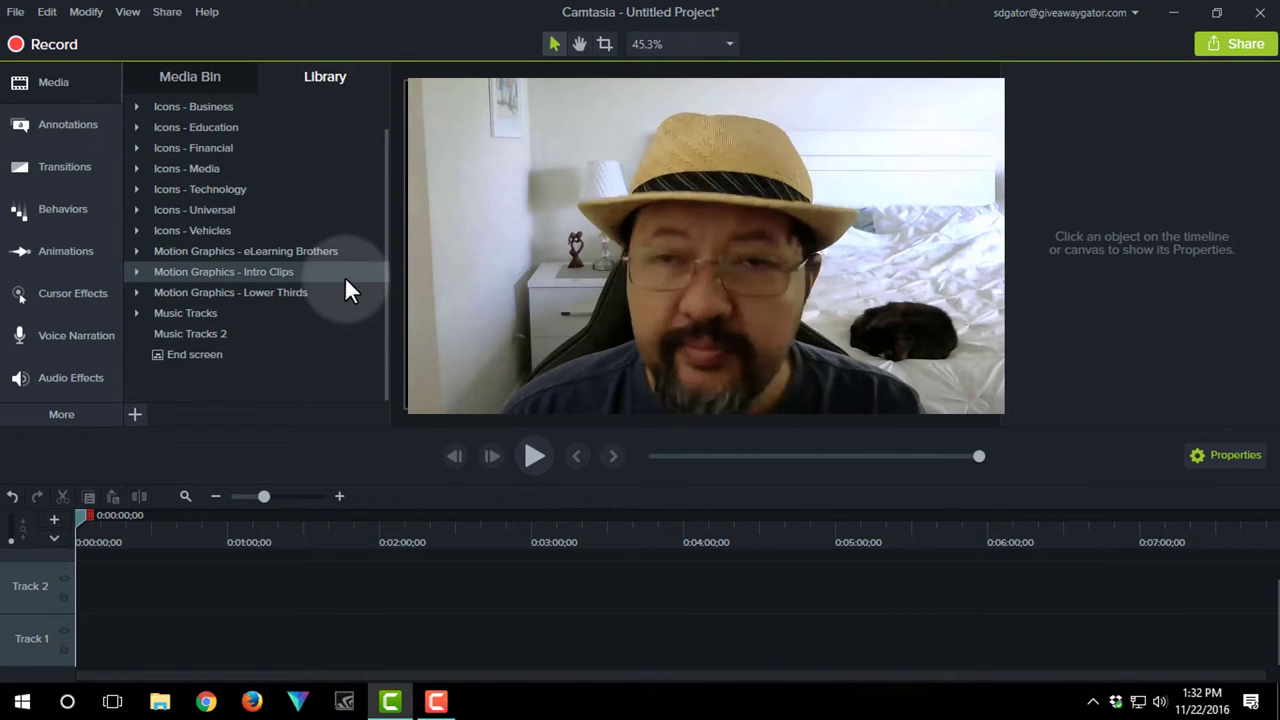
pyautogui.click(224, 334)
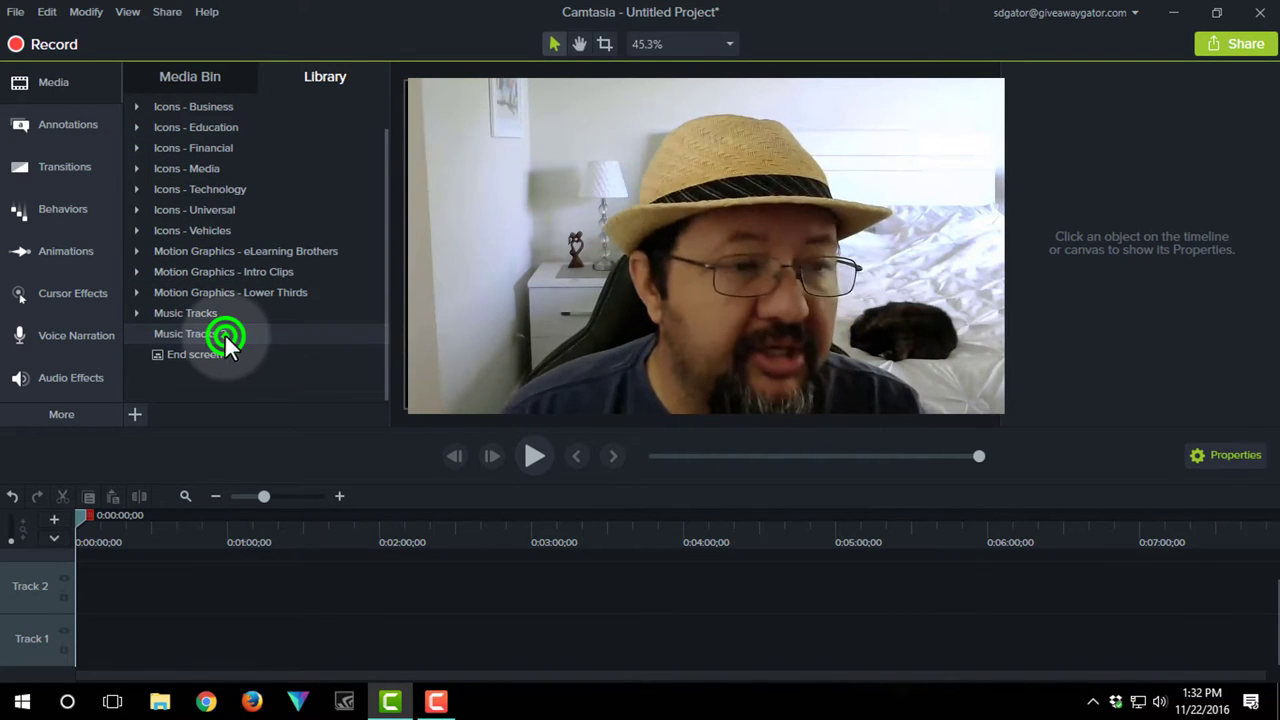
pyautogui.rightClick(224, 335)
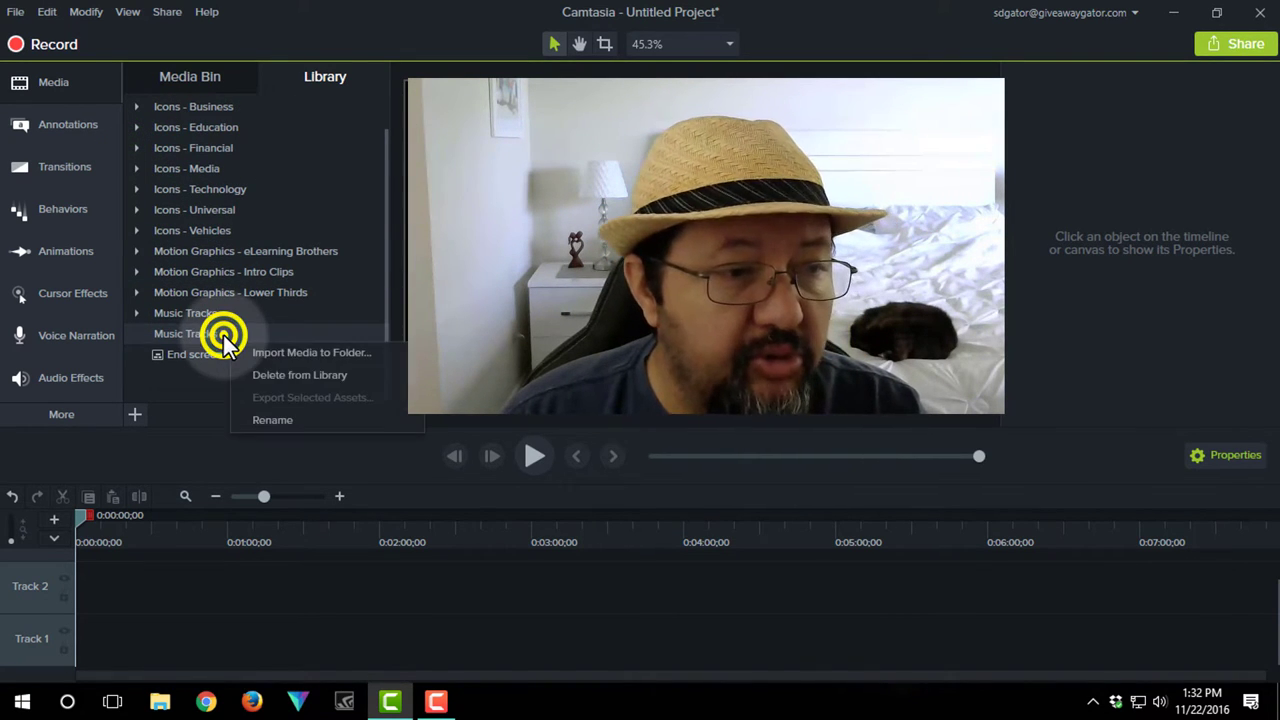
pyautogui.click(306, 372)
pyautogui.click(744, 484)
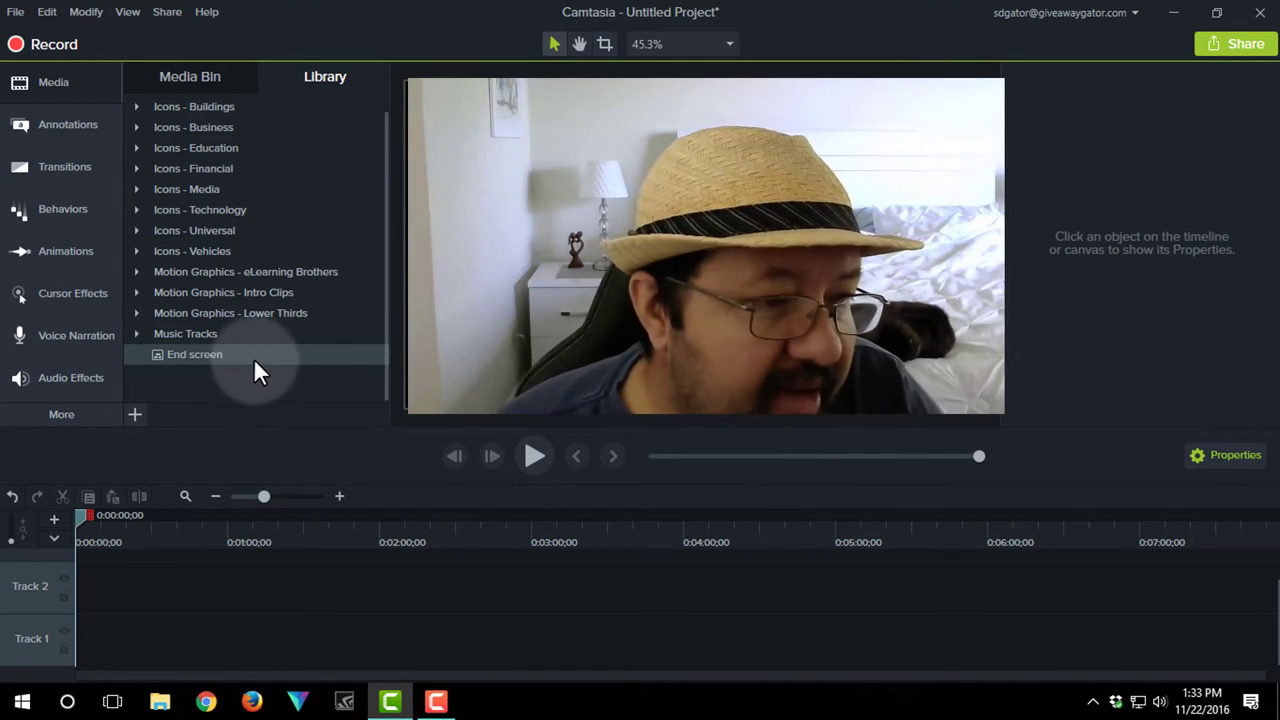
# - Create a new Library folder named 'Music Tracks 2' below Music Tracks
pyautogui.rightClick(208, 378)
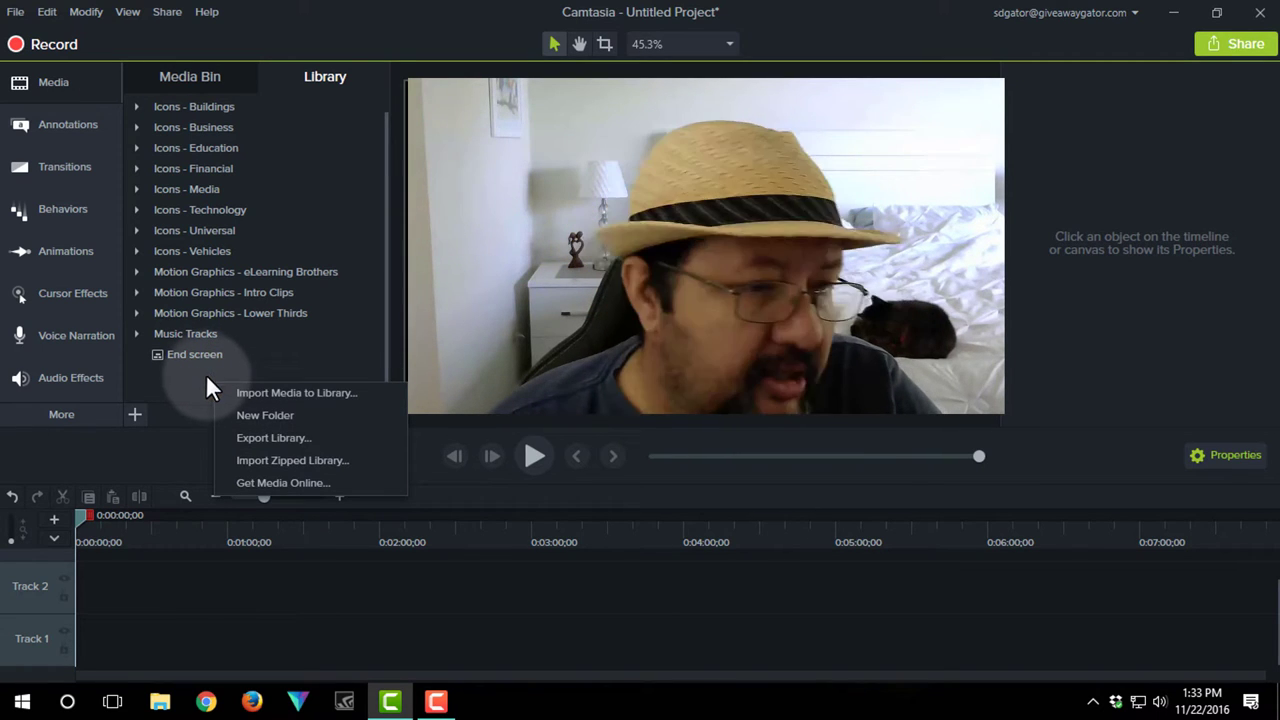
pyautogui.click(292, 420)
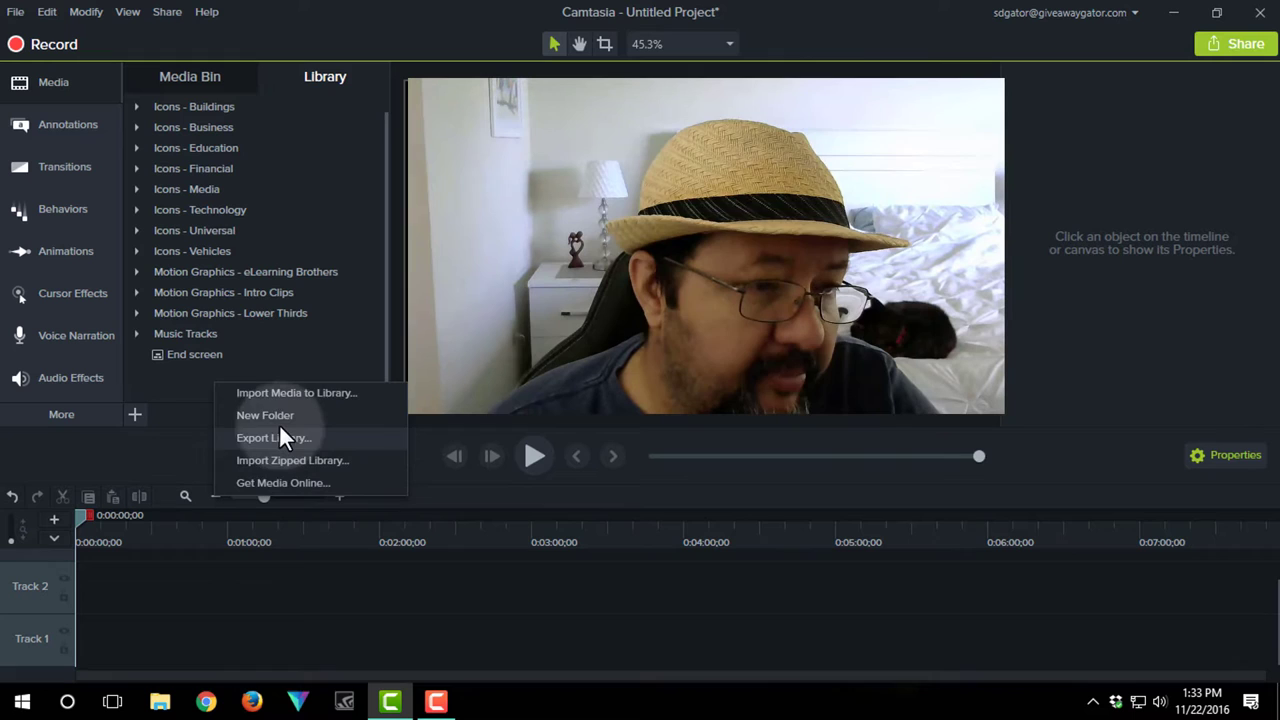
pyautogui.click(278, 414)
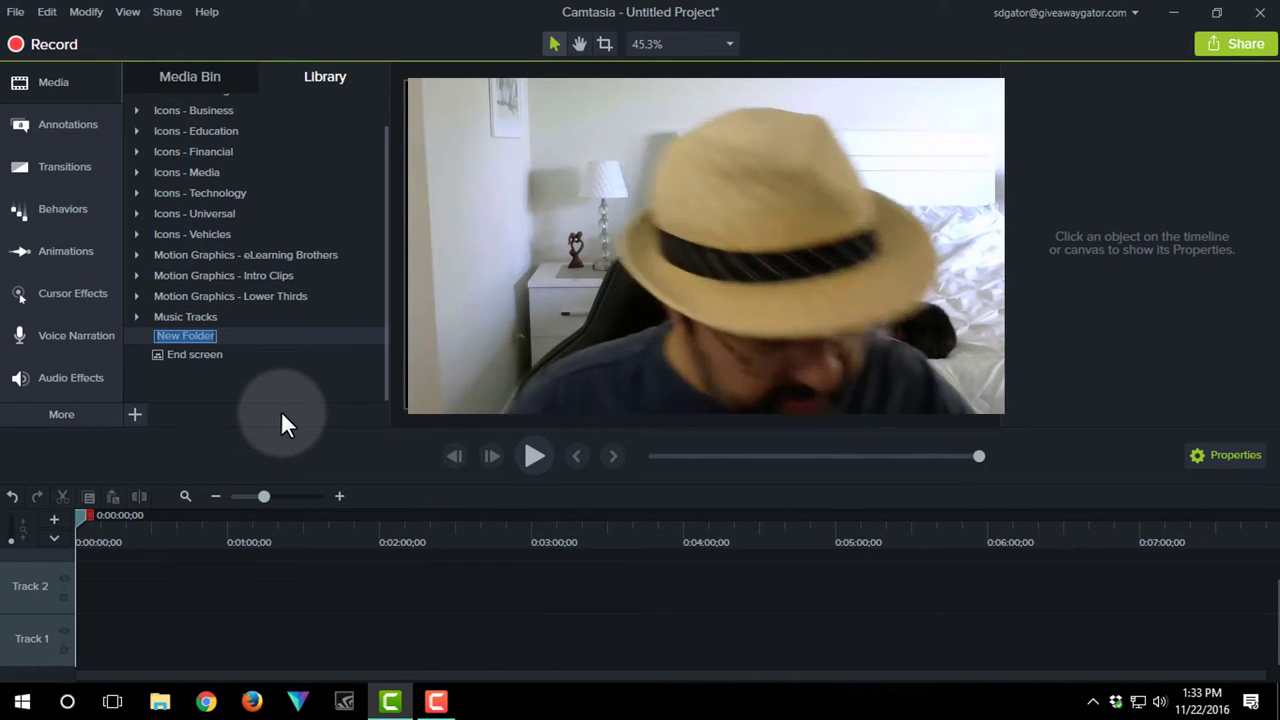
pyautogui.write('Mus')
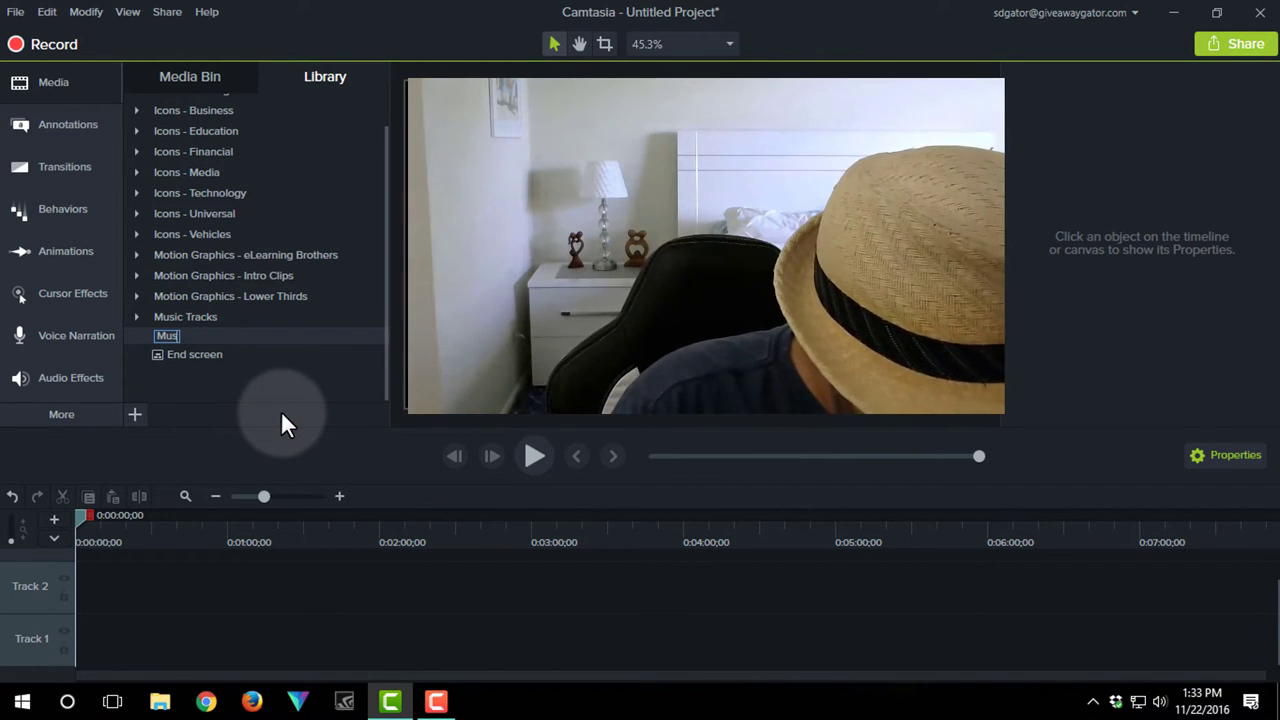
pyautogui.write('ic Tracks 2')
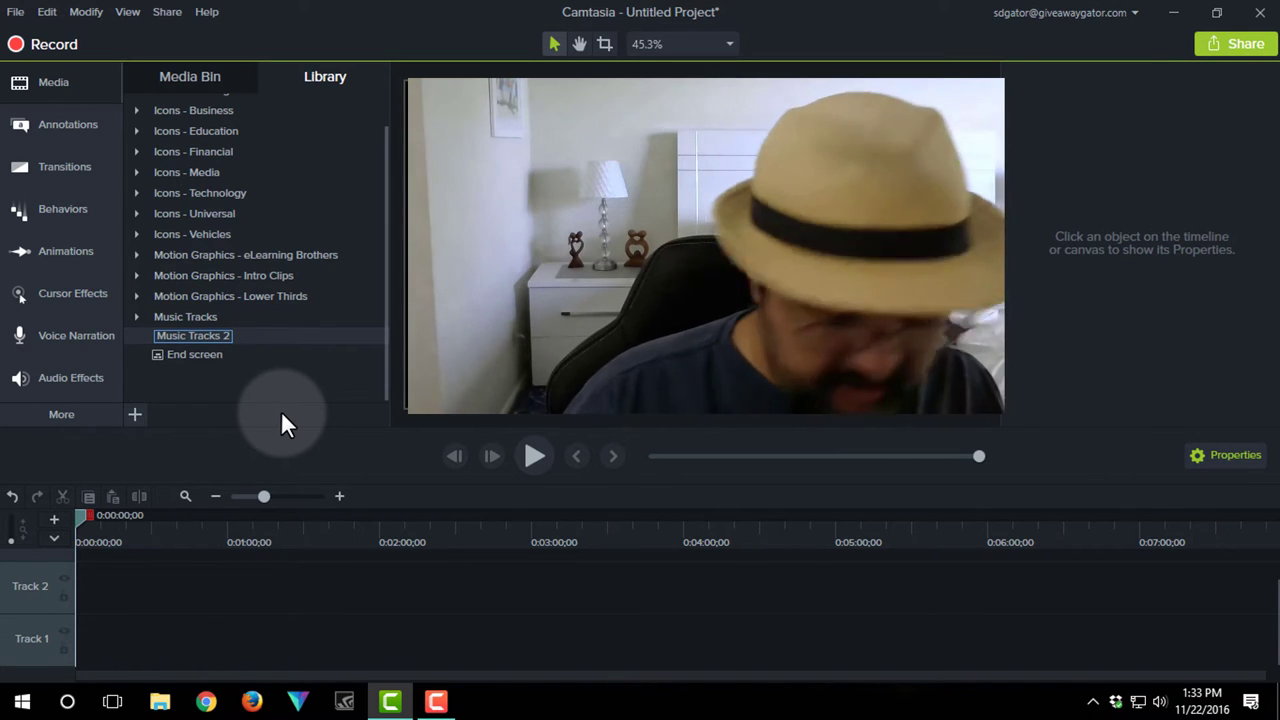
pyautogui.press('Return')
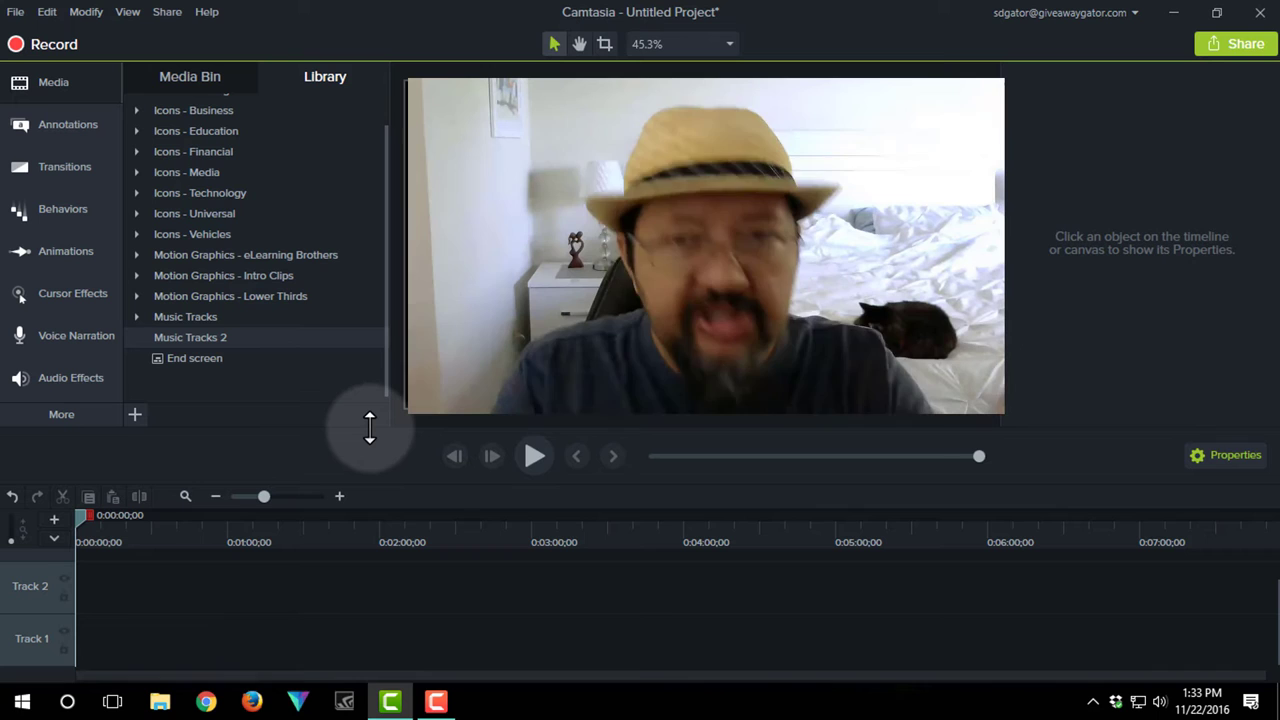
# - Start Import Media to Folder on the Music Tracks 2 folder
pyautogui.click(206, 341)
pyautogui.click(200, 337)
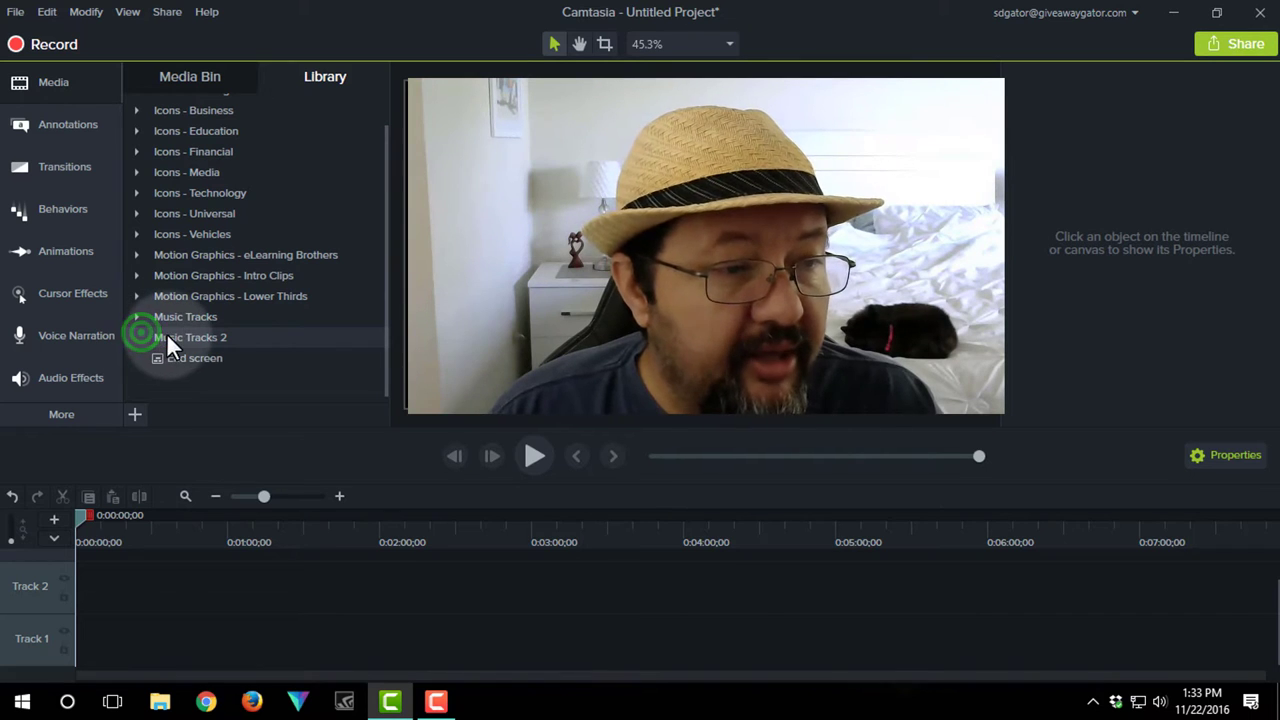
pyautogui.rightClick(169, 340)
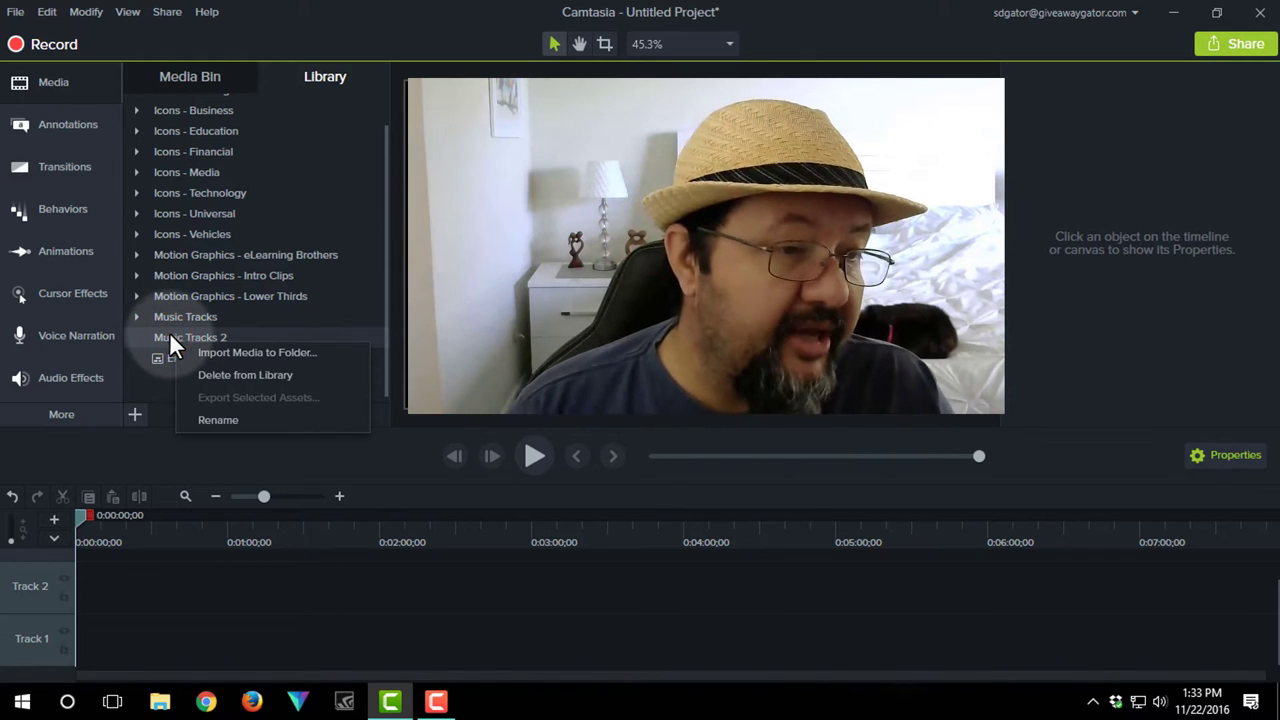
pyautogui.click(264, 352)
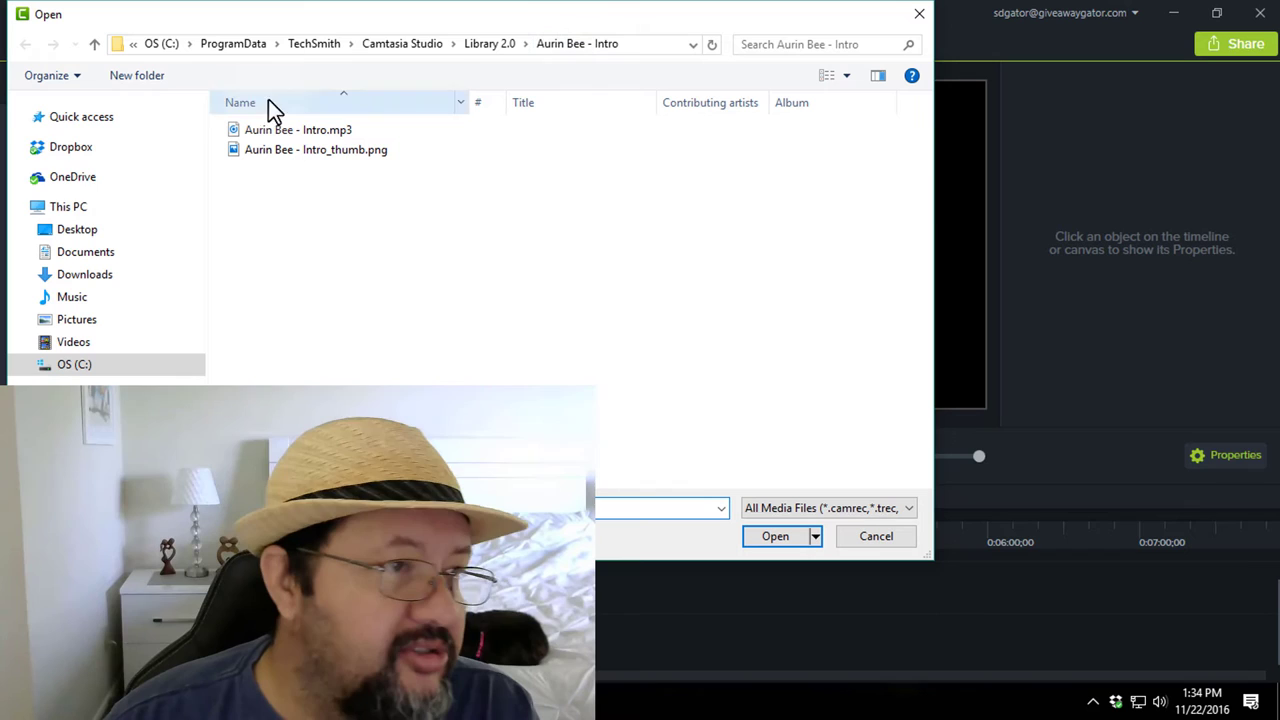
# - Browse from C: through ProgramData > TechSmith > Camtasia Studio into Library 2.0
pyautogui.click(163, 44)
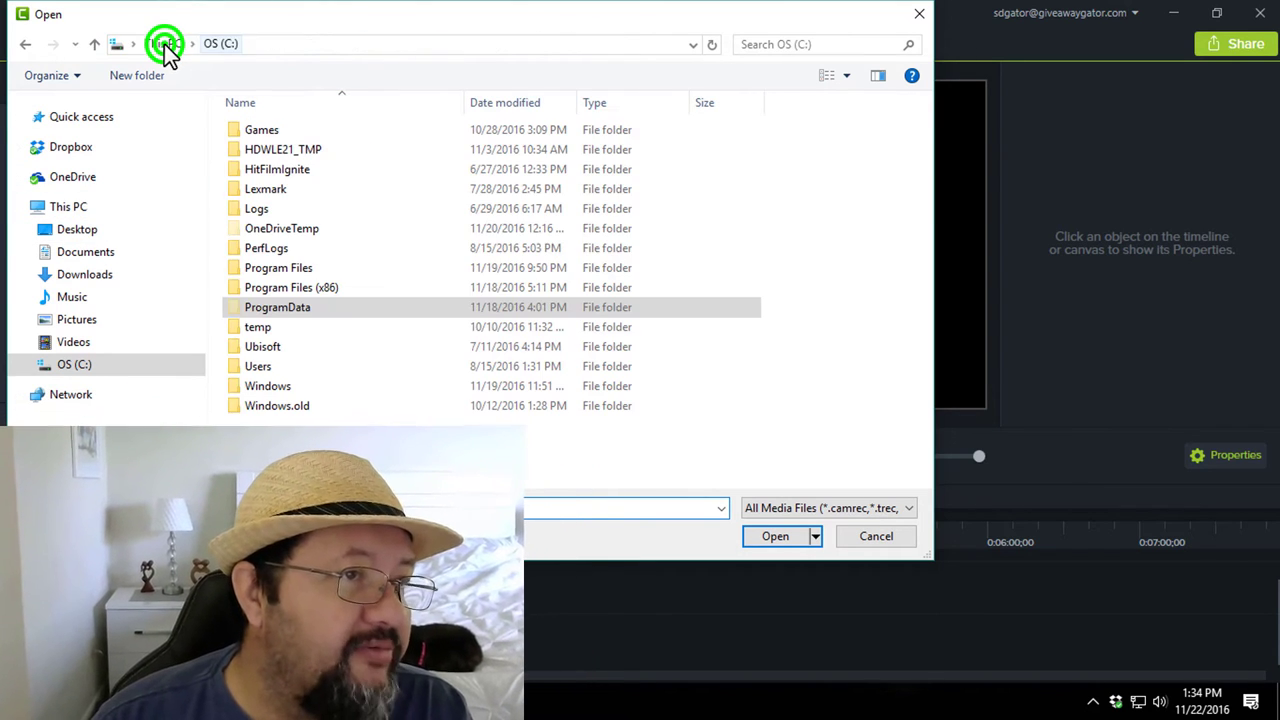
pyautogui.doubleClick(286, 308)
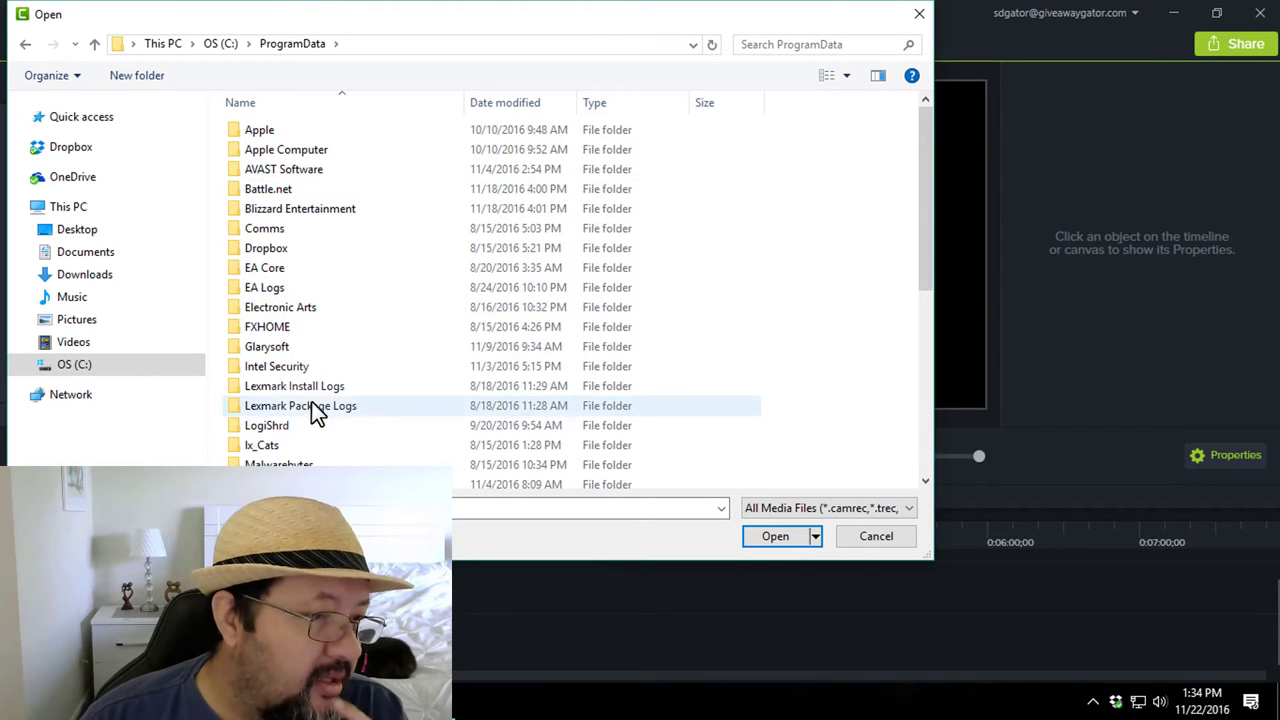
pyautogui.scroll(-6, 311, 401)
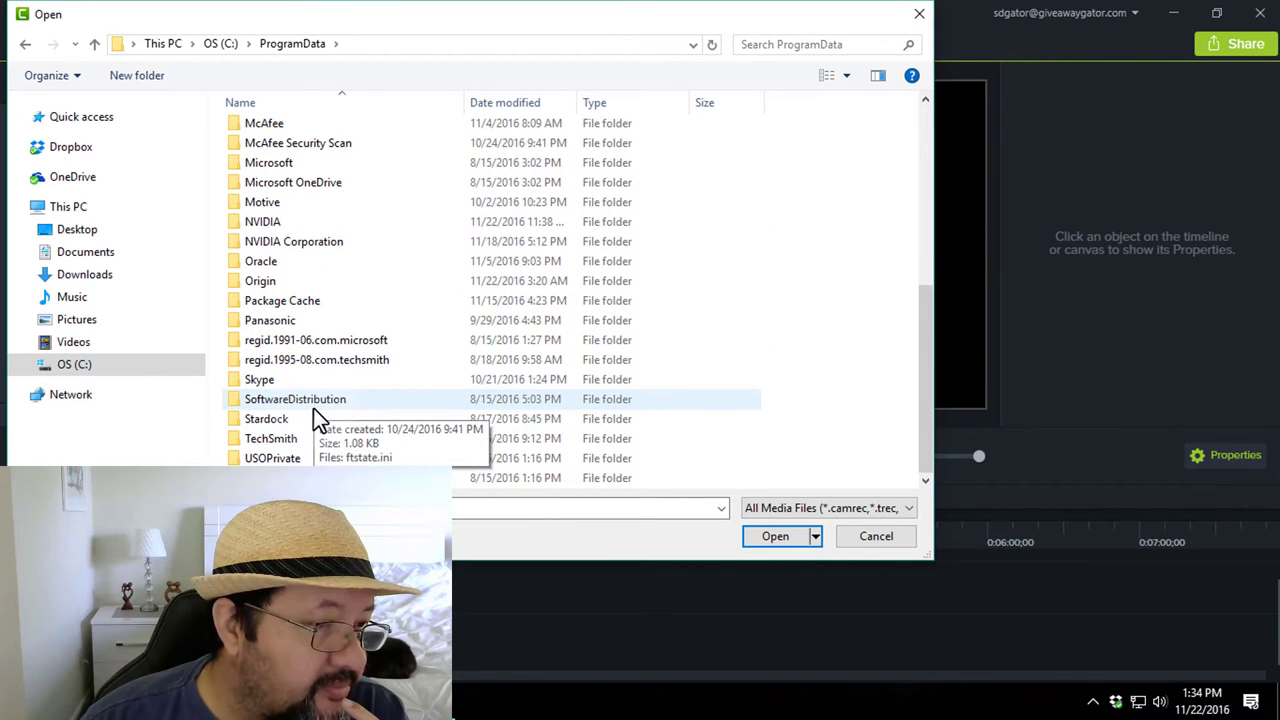
pyautogui.doubleClick(268, 440)
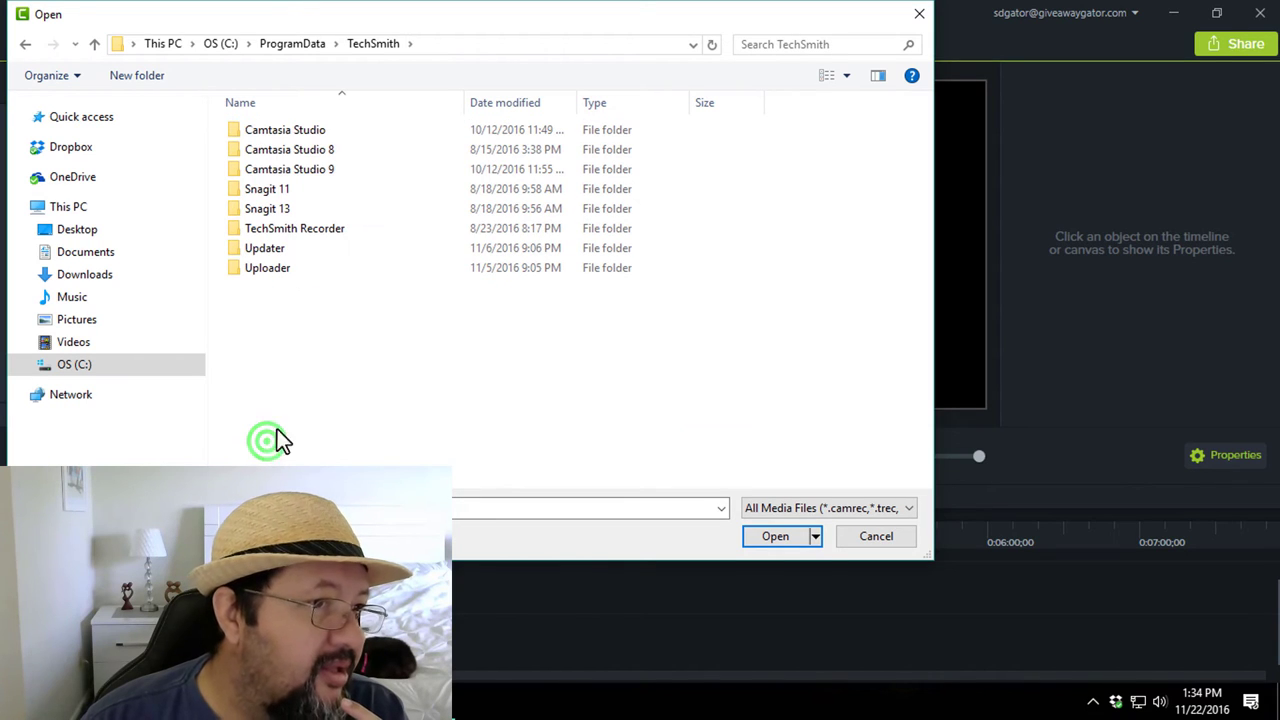
pyautogui.doubleClick(293, 138)
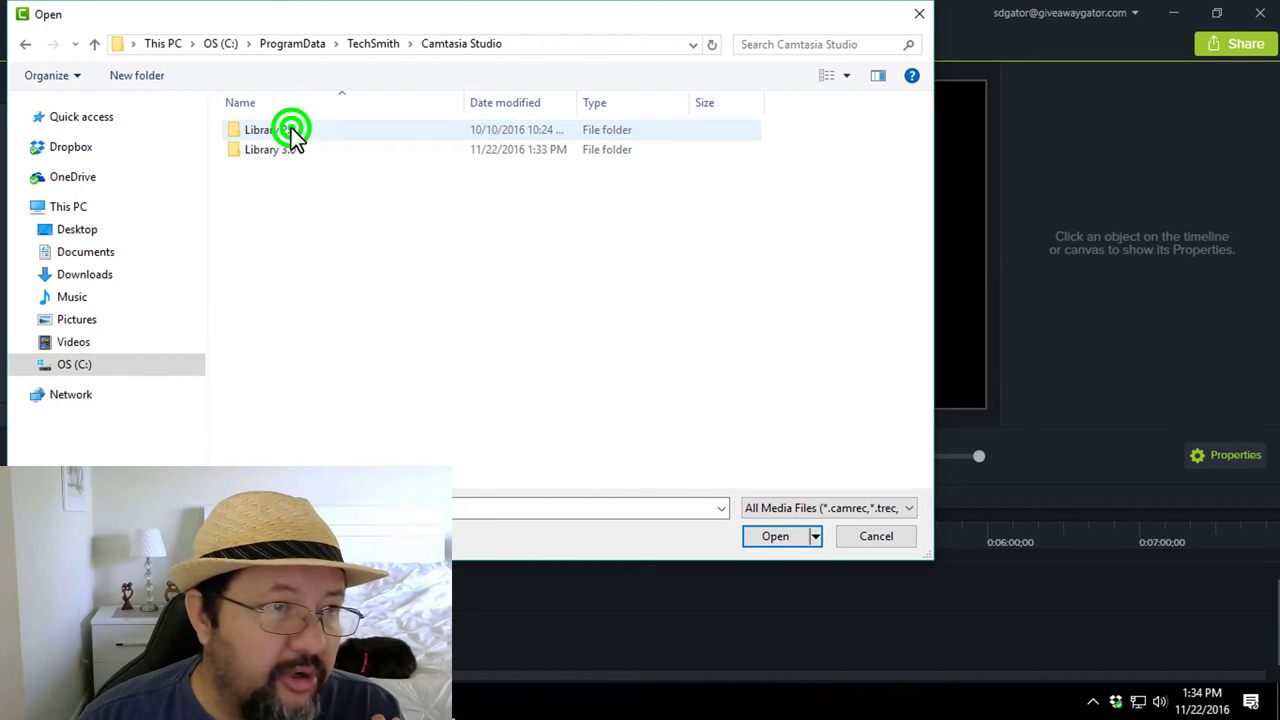
pyautogui.doubleClick(242, 129)
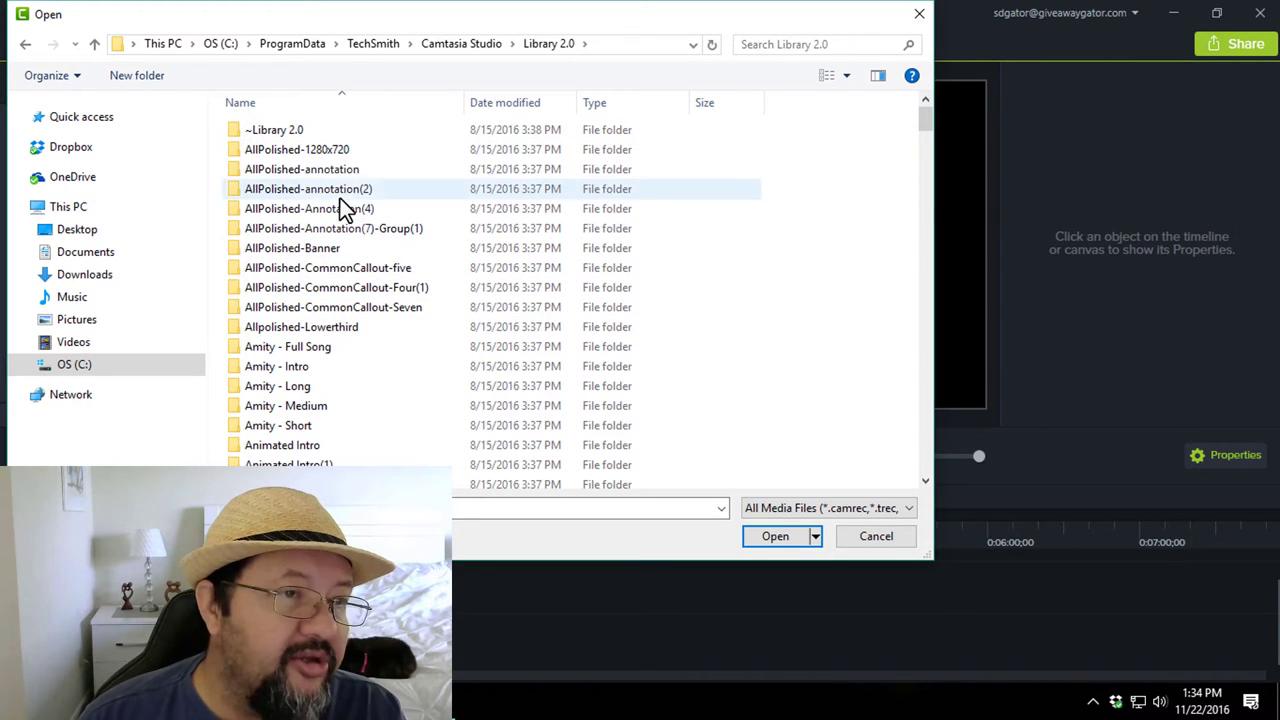
# - Open the Aurin Bee - Full Song folder and select Aurin Bee - Full Song.mp3
pyautogui.scroll(-9, 364, 206)
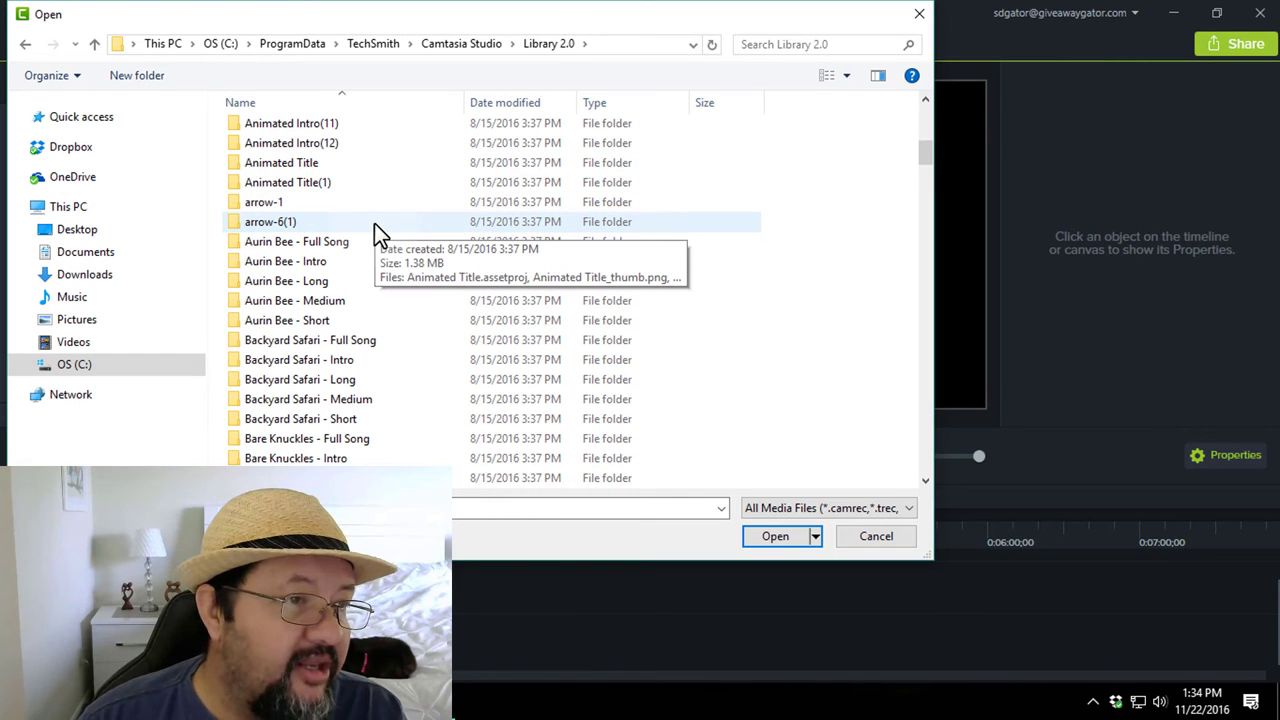
pyautogui.scroll(1, 374, 223)
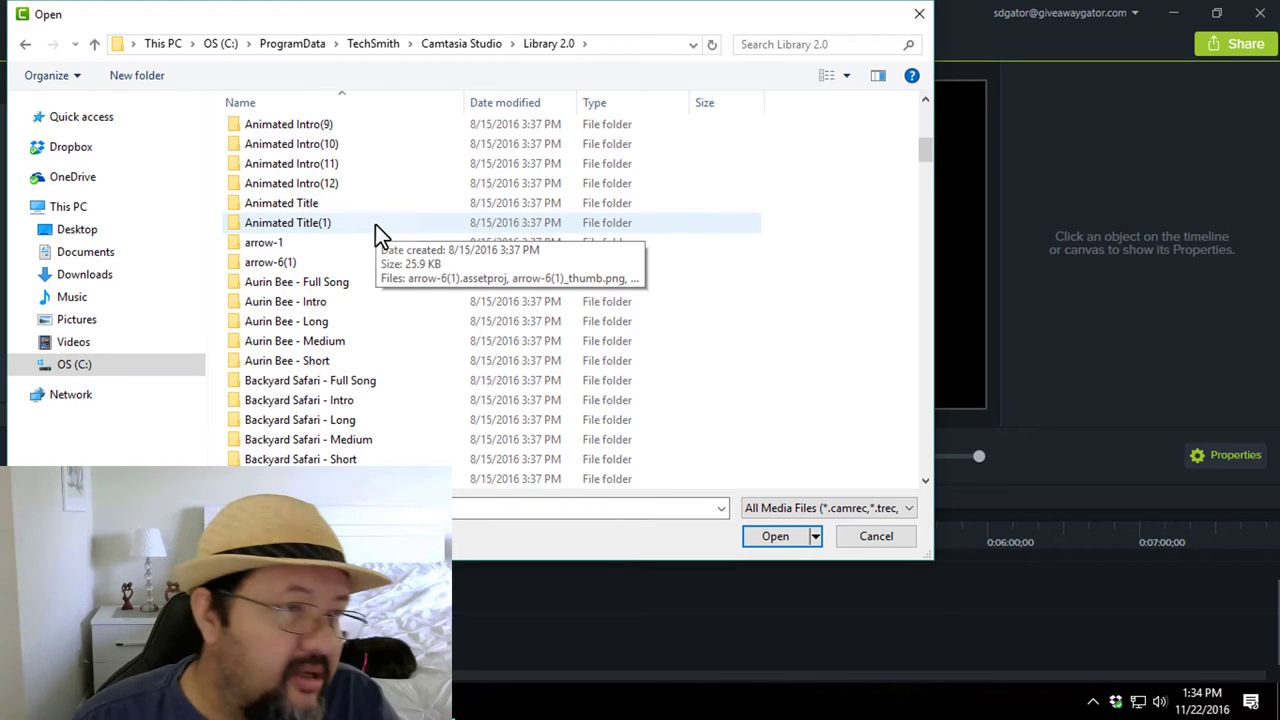
pyautogui.scroll(-2, 375, 224)
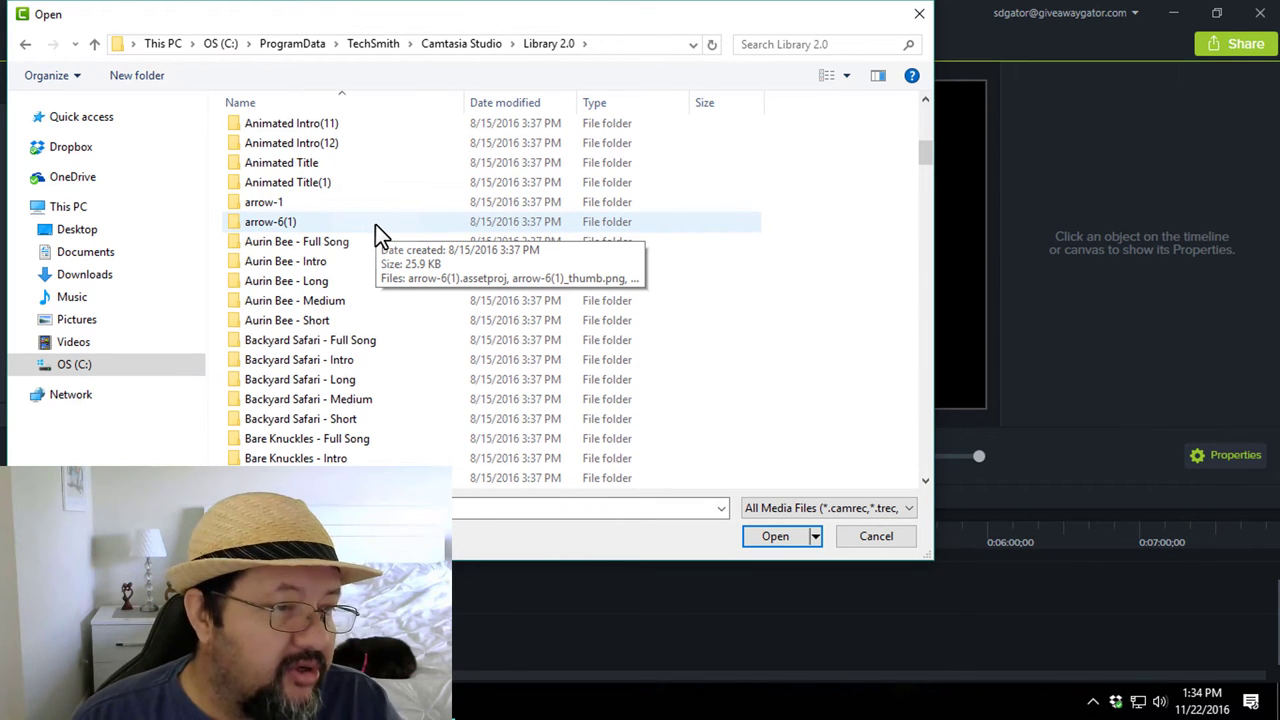
pyautogui.scroll(-1, 376, 228)
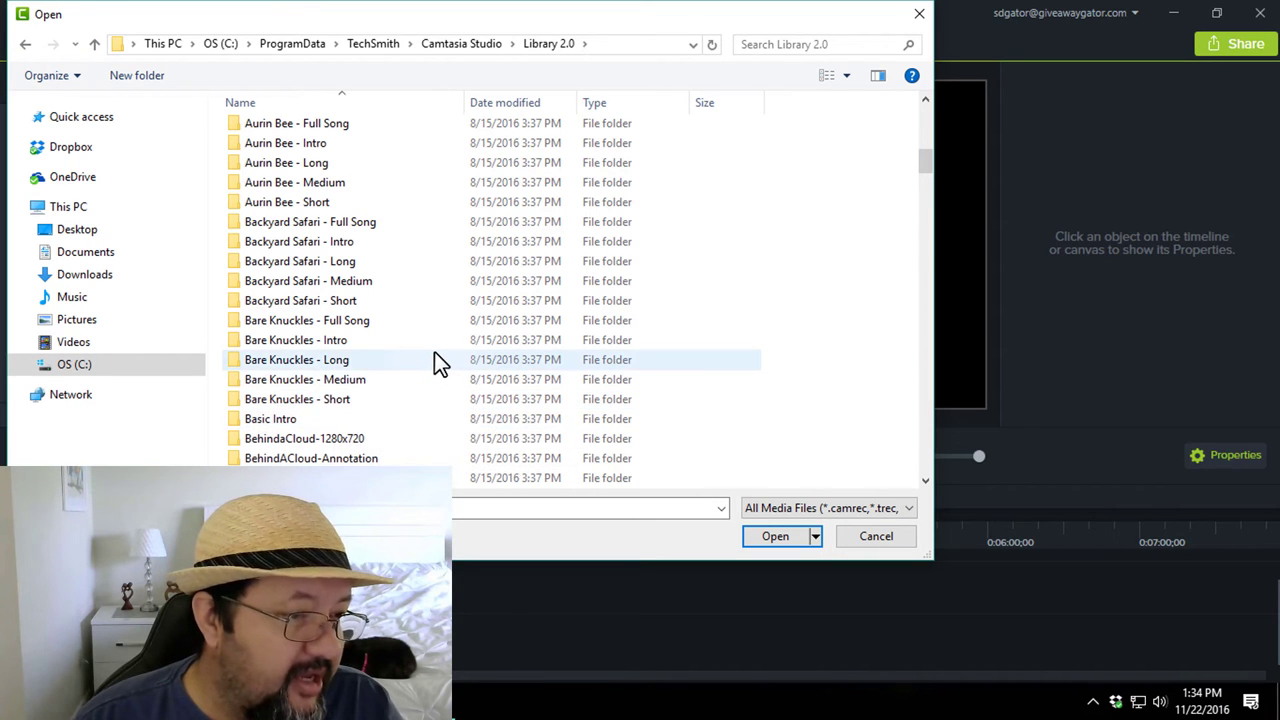
pyautogui.scroll(-3, 436, 357)
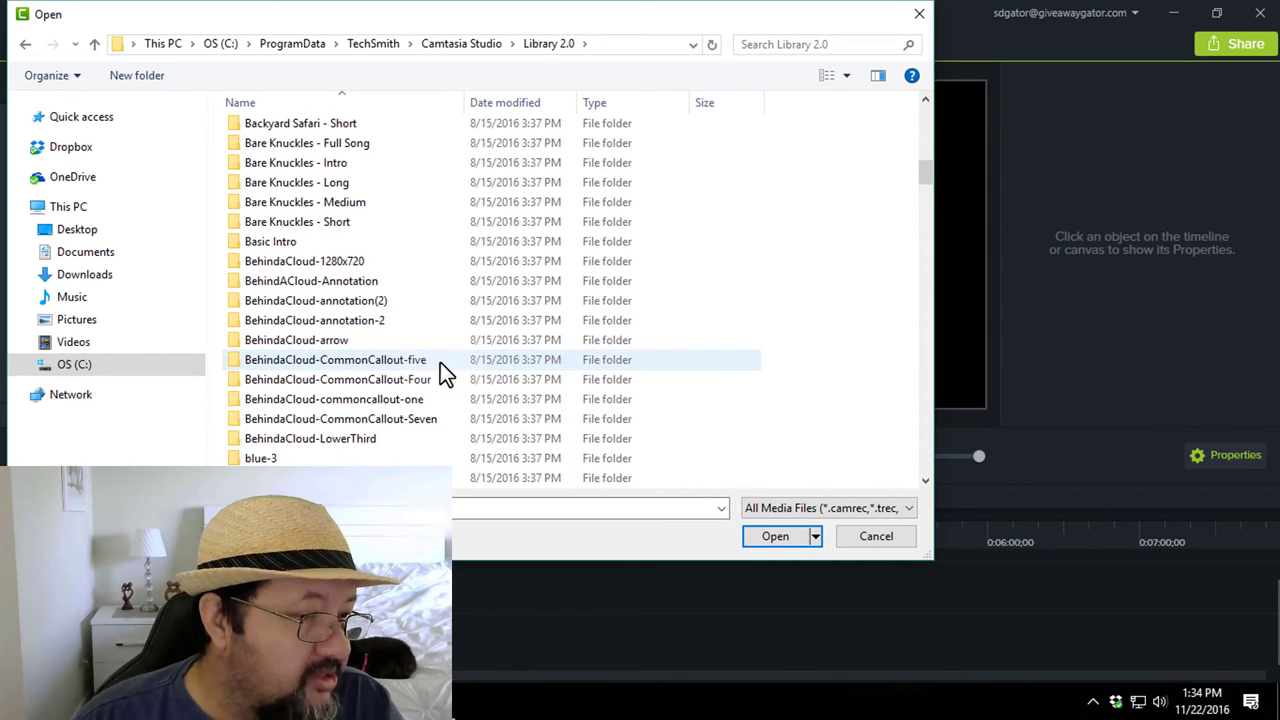
pyautogui.scroll(-1, 440, 362)
pyautogui.scroll(4, 441, 363)
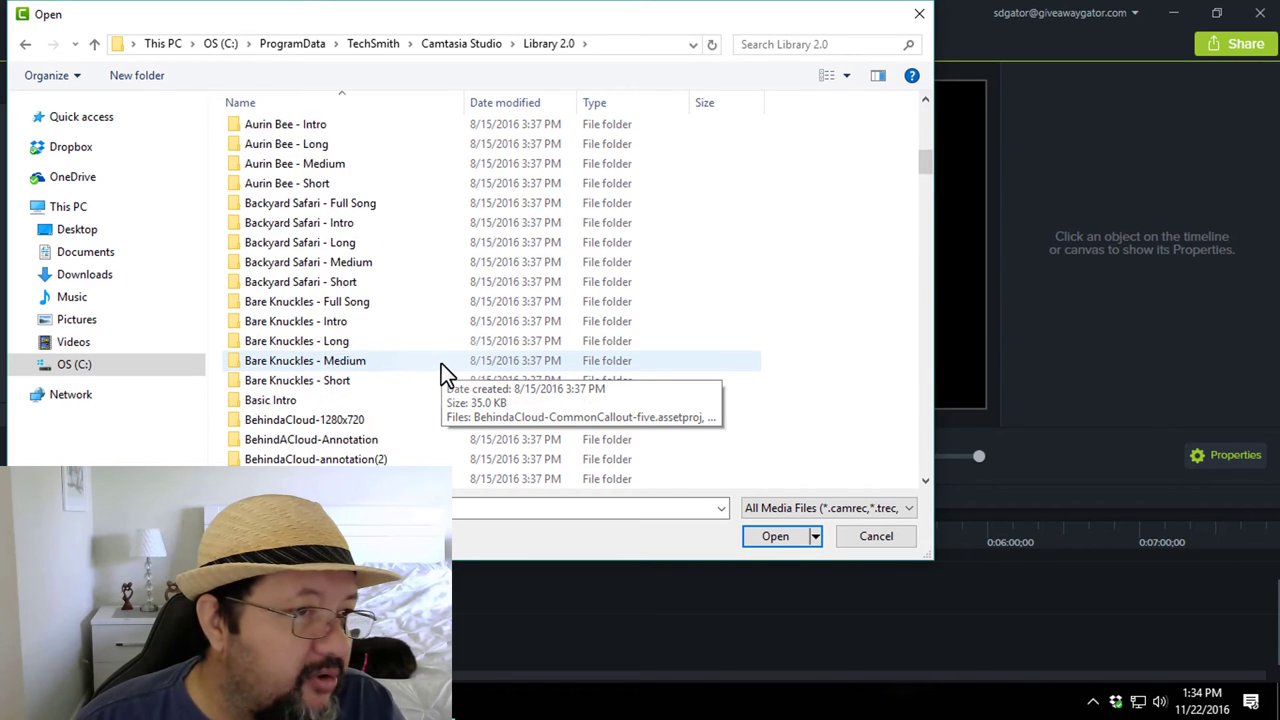
pyautogui.scroll(2, 441, 363)
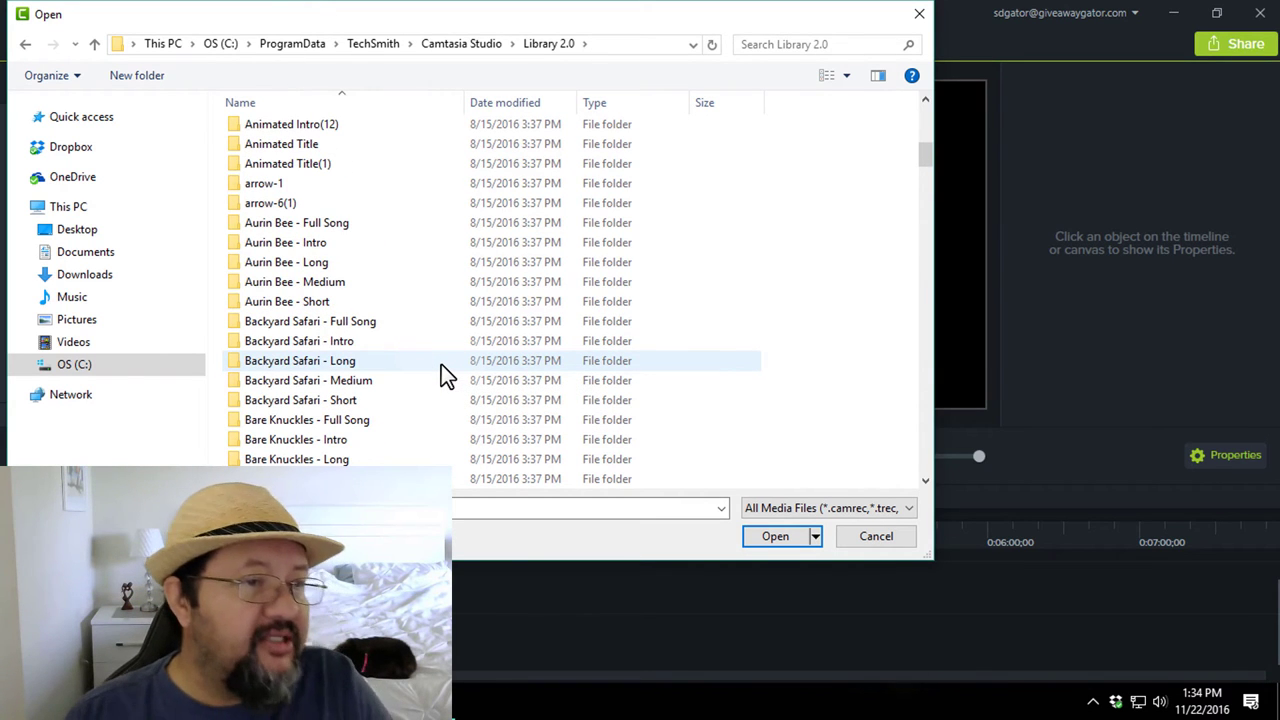
pyautogui.doubleClick(230, 220)
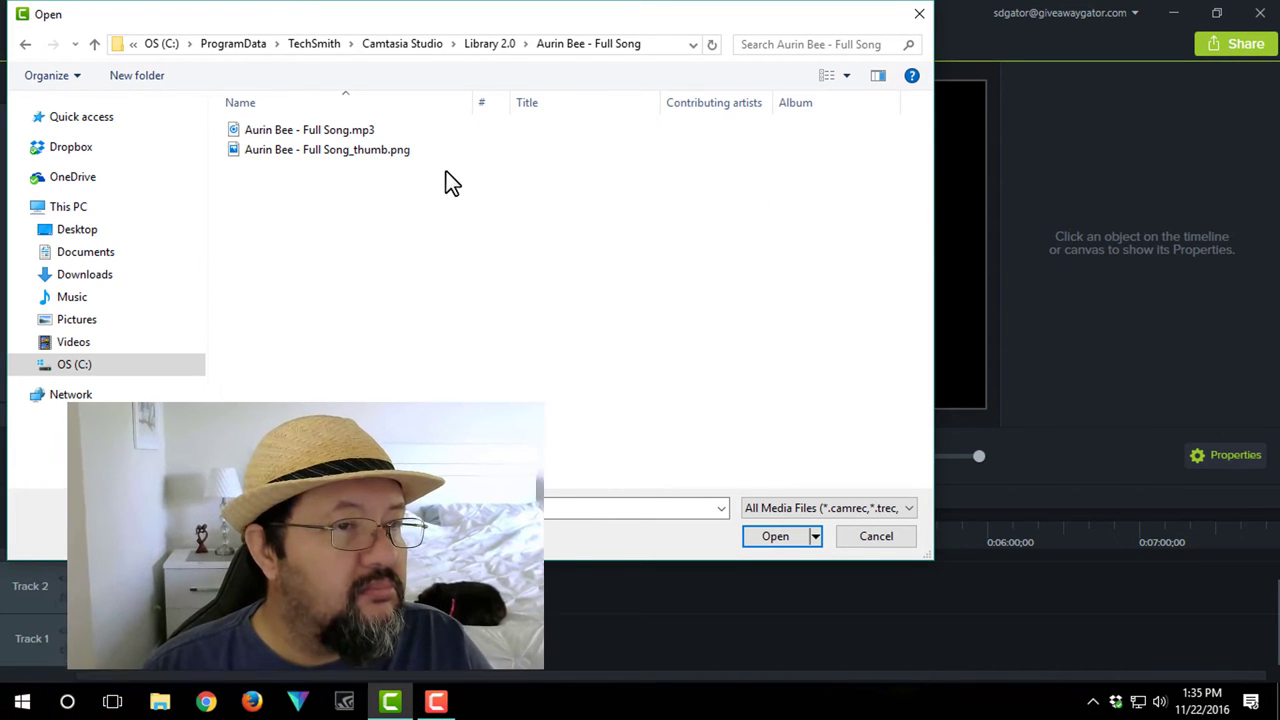
pyautogui.click(361, 130)
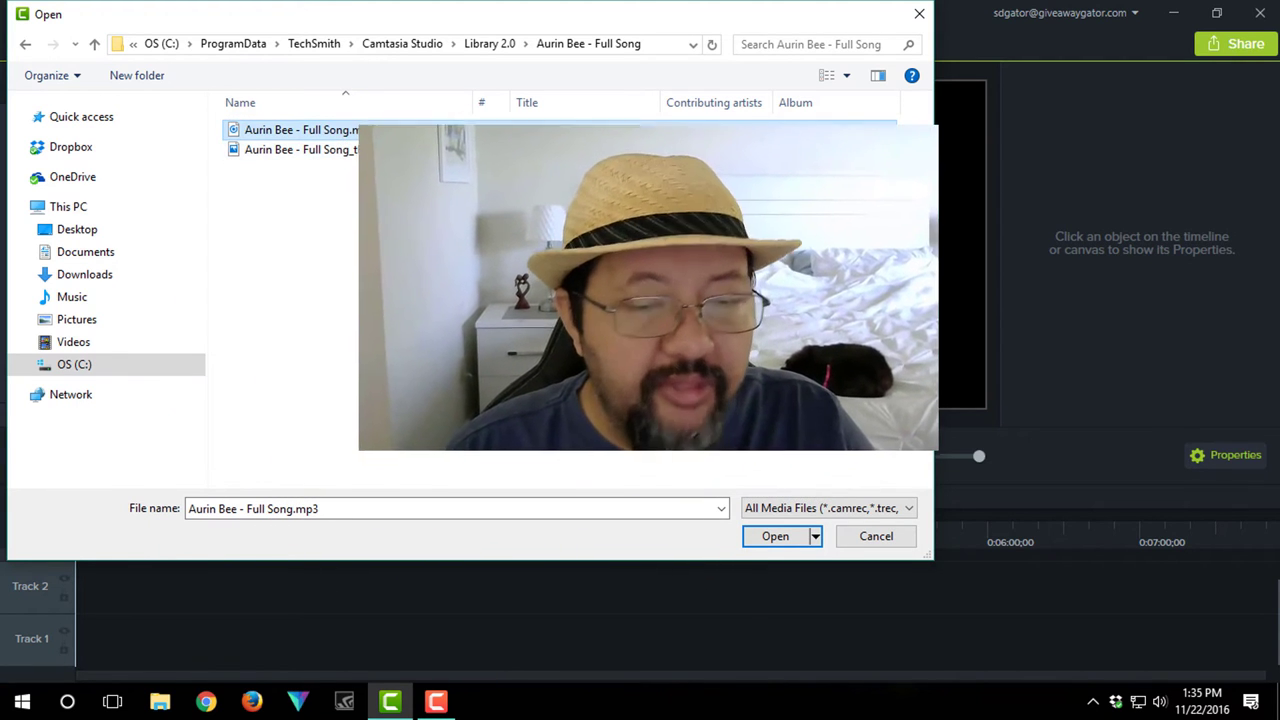
# - Import Aurin Bee - Full Song.mp3, then Aurin Bee - Intro.mp3 from Library 2.0, into Music Tracks 2
pyautogui.click(784, 536)
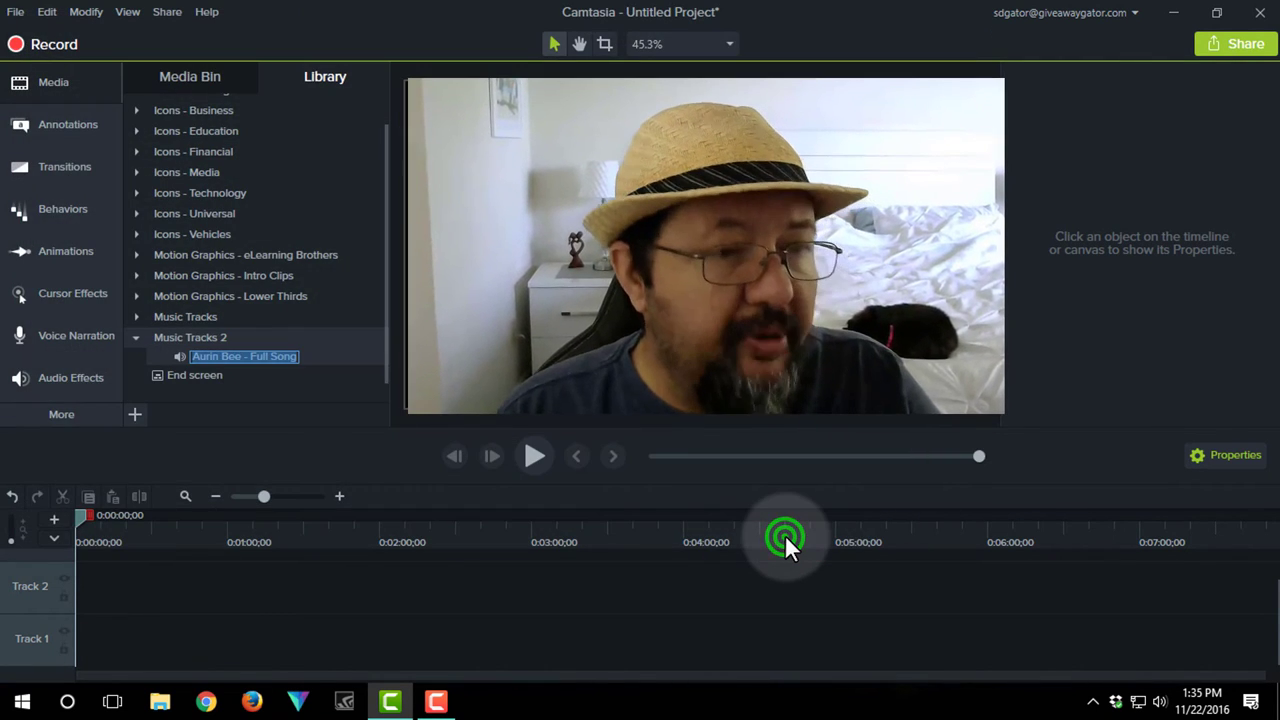
pyautogui.click(248, 408)
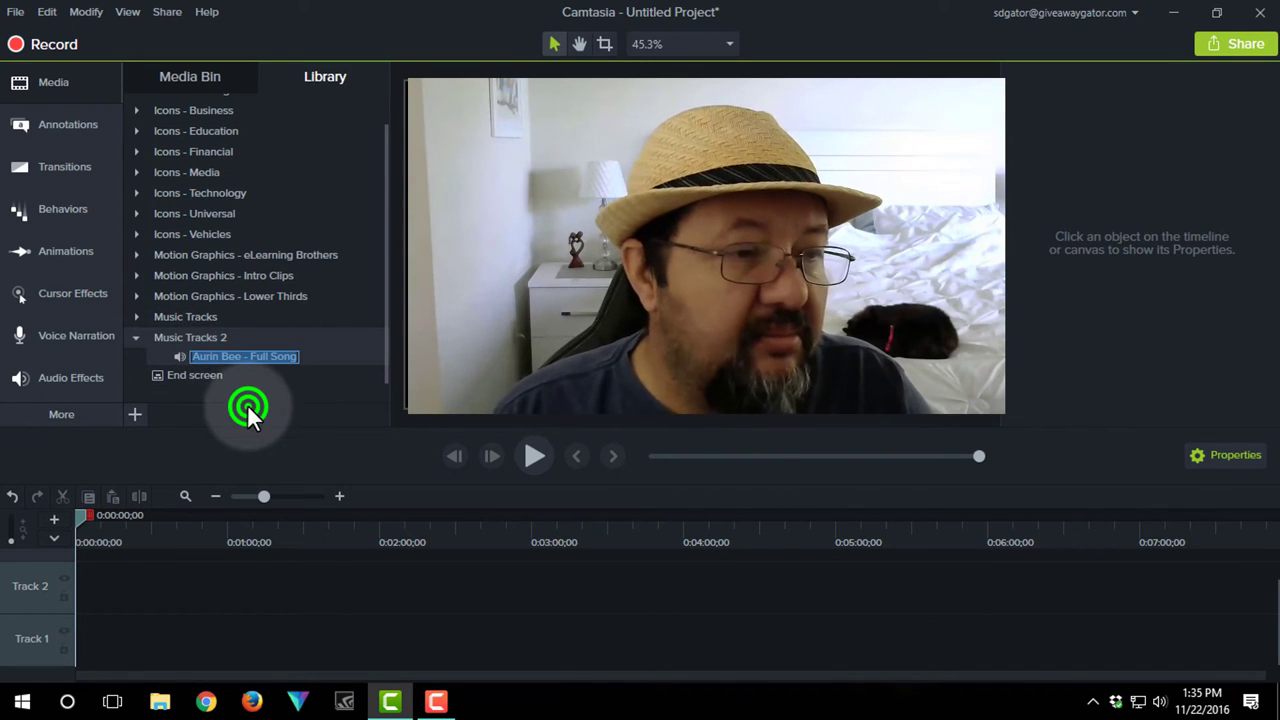
pyautogui.rightClick(201, 336)
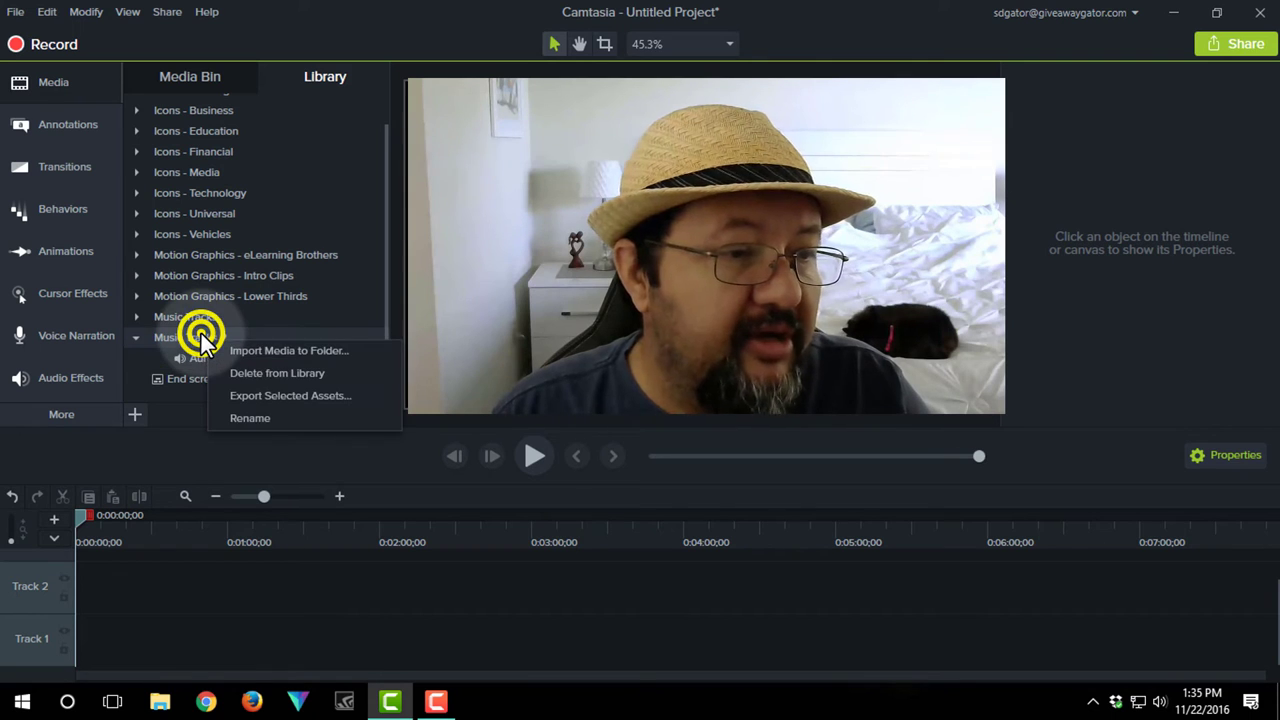
pyautogui.click(273, 349)
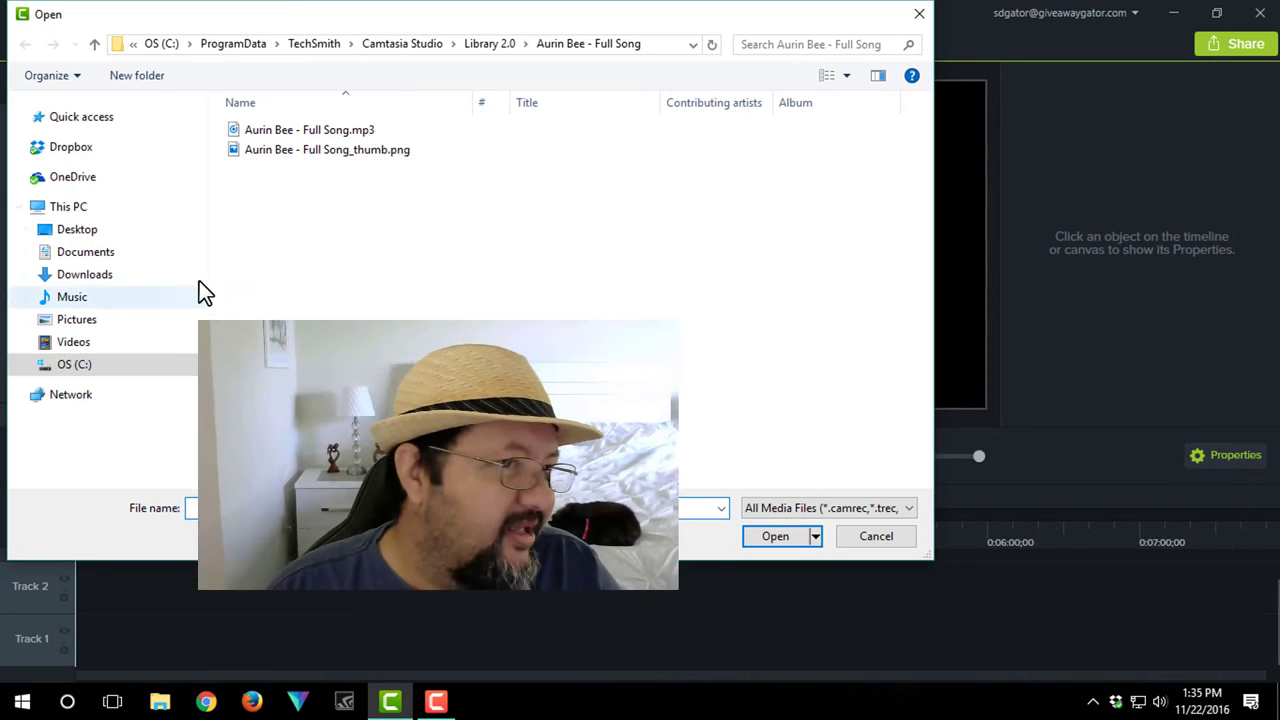
pyautogui.click(494, 44)
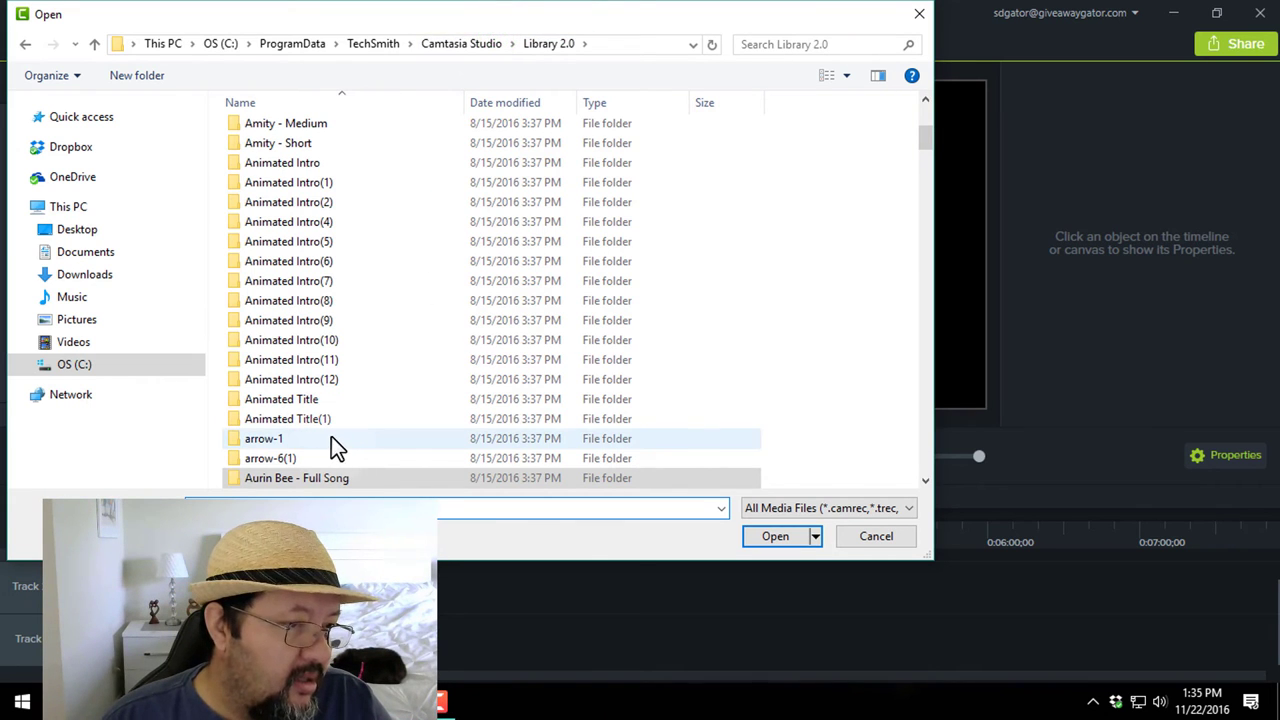
pyautogui.scroll(-1, 331, 437)
pyautogui.click(285, 438)
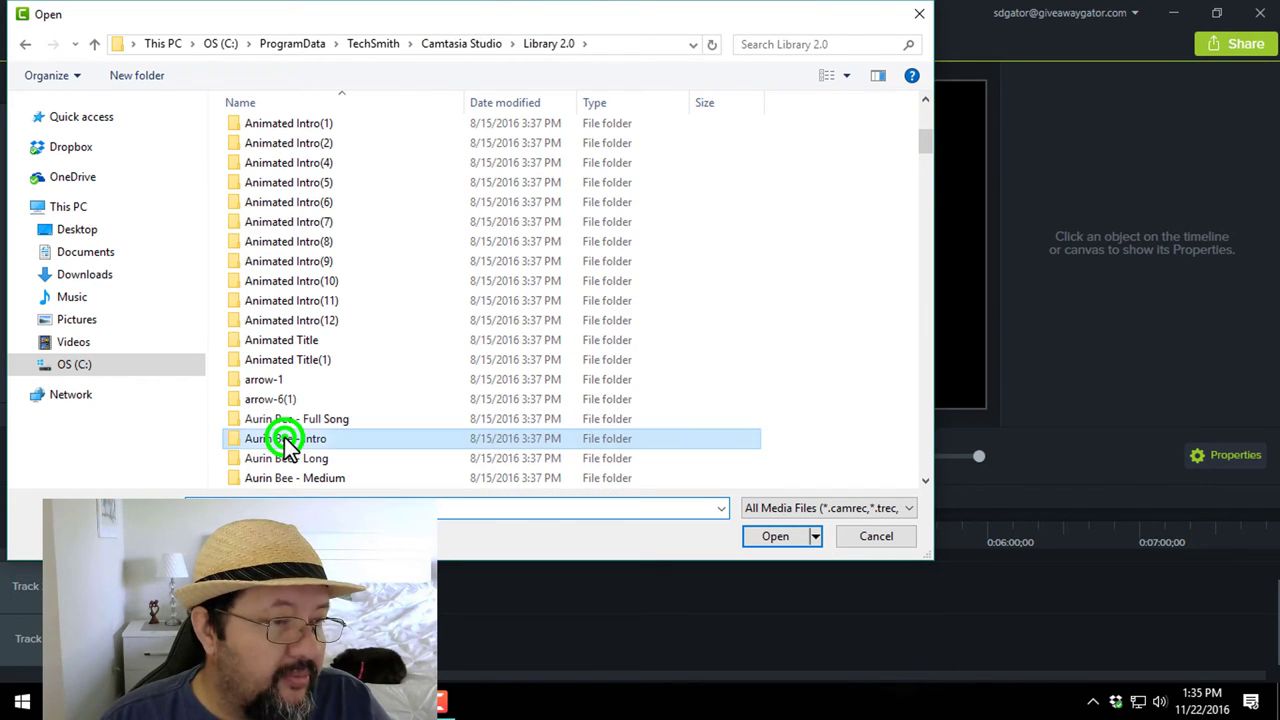
pyautogui.doubleClick(285, 438)
pyautogui.click(337, 129)
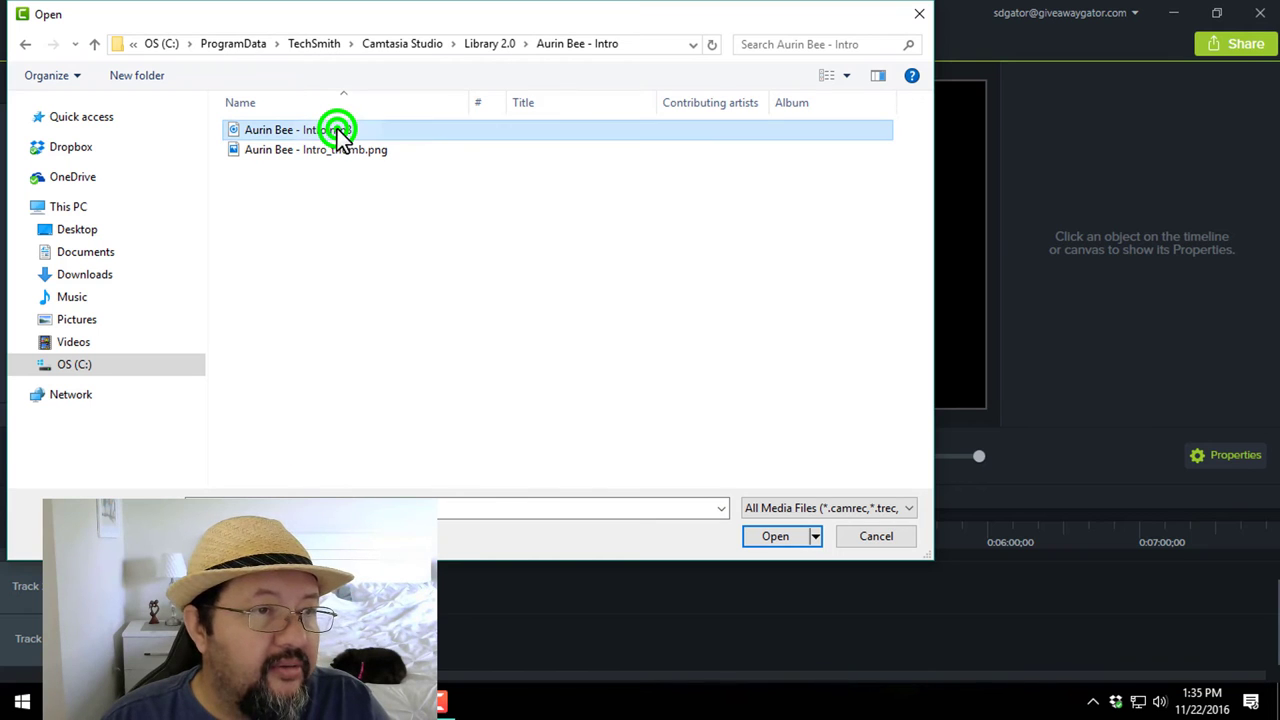
pyautogui.click(774, 538)
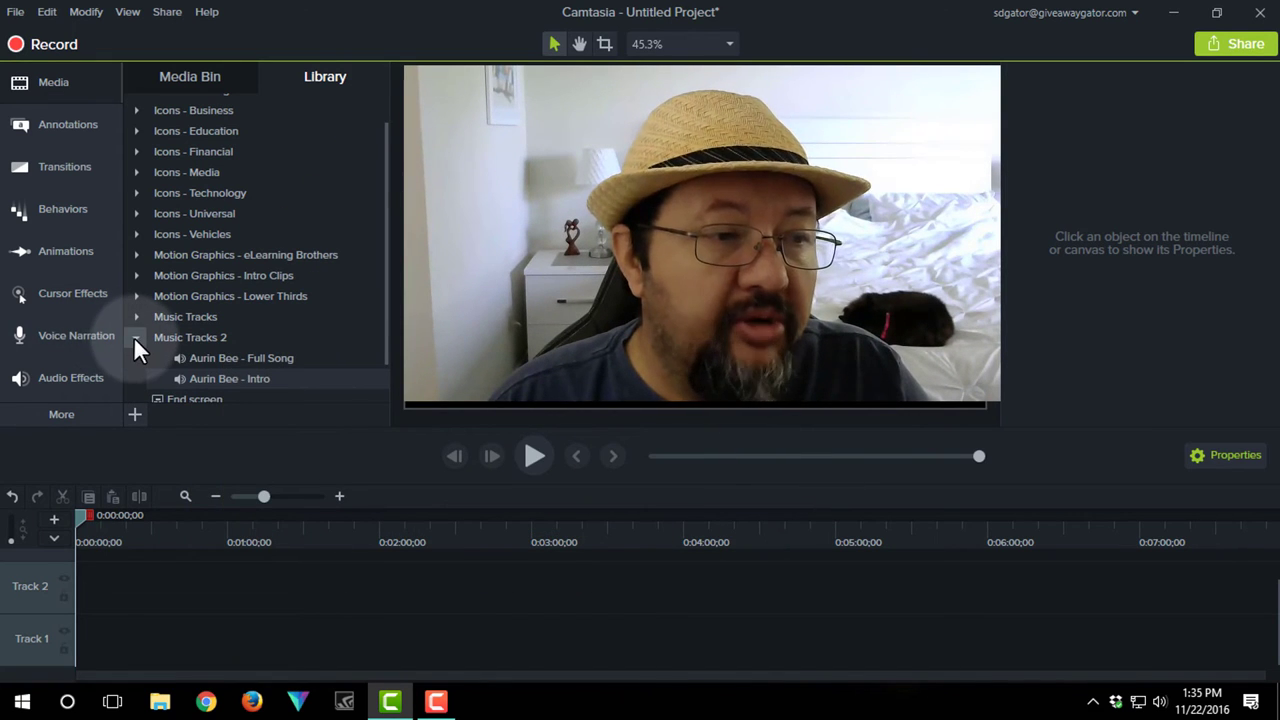
# - Place Aurin Bee - Intro on Track 1 at 0:00 and play a brief preview
pyautogui.click(135, 337)
pyautogui.click(138, 337)
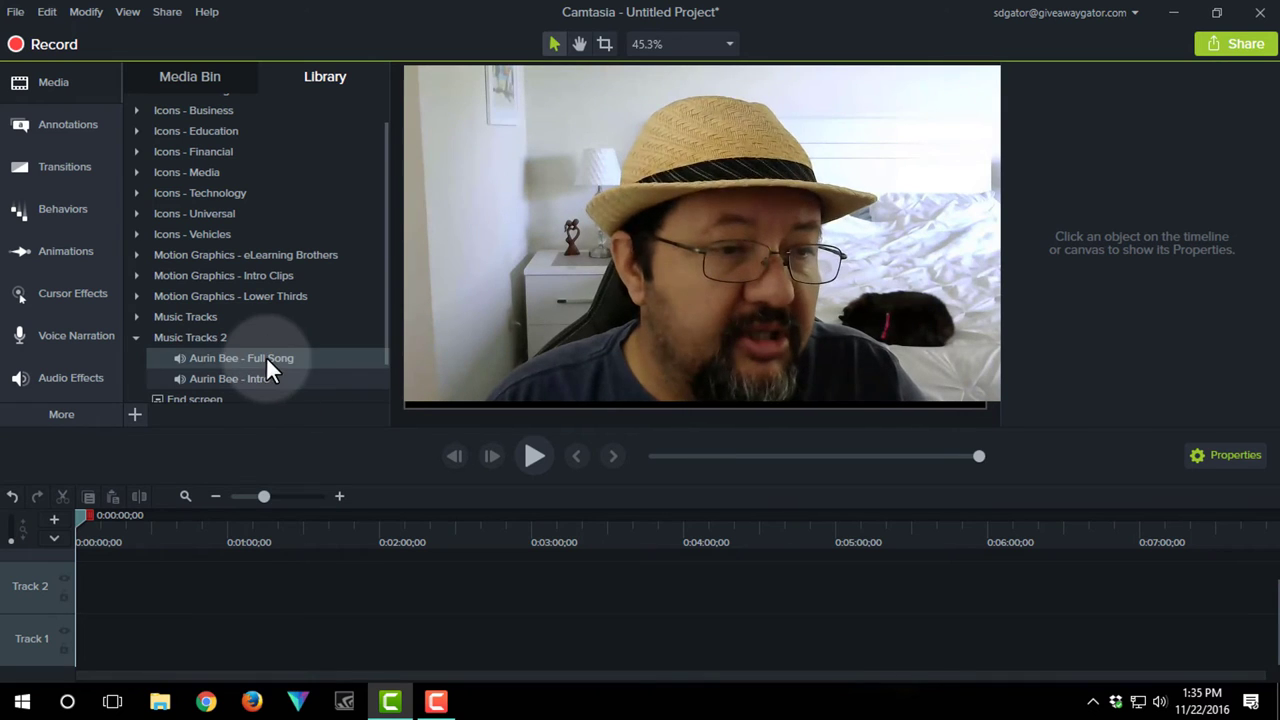
pyautogui.moveTo(258, 375); pyautogui.dragTo(70, 643)
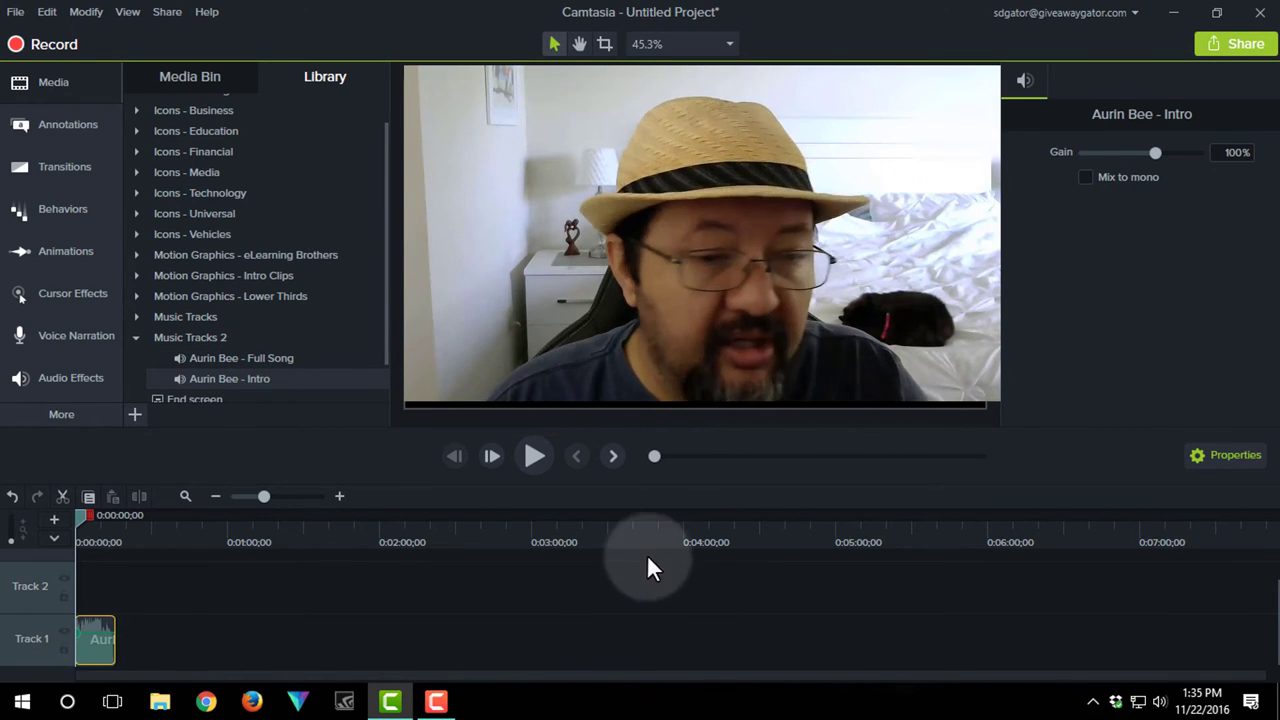
pyautogui.click(532, 461)
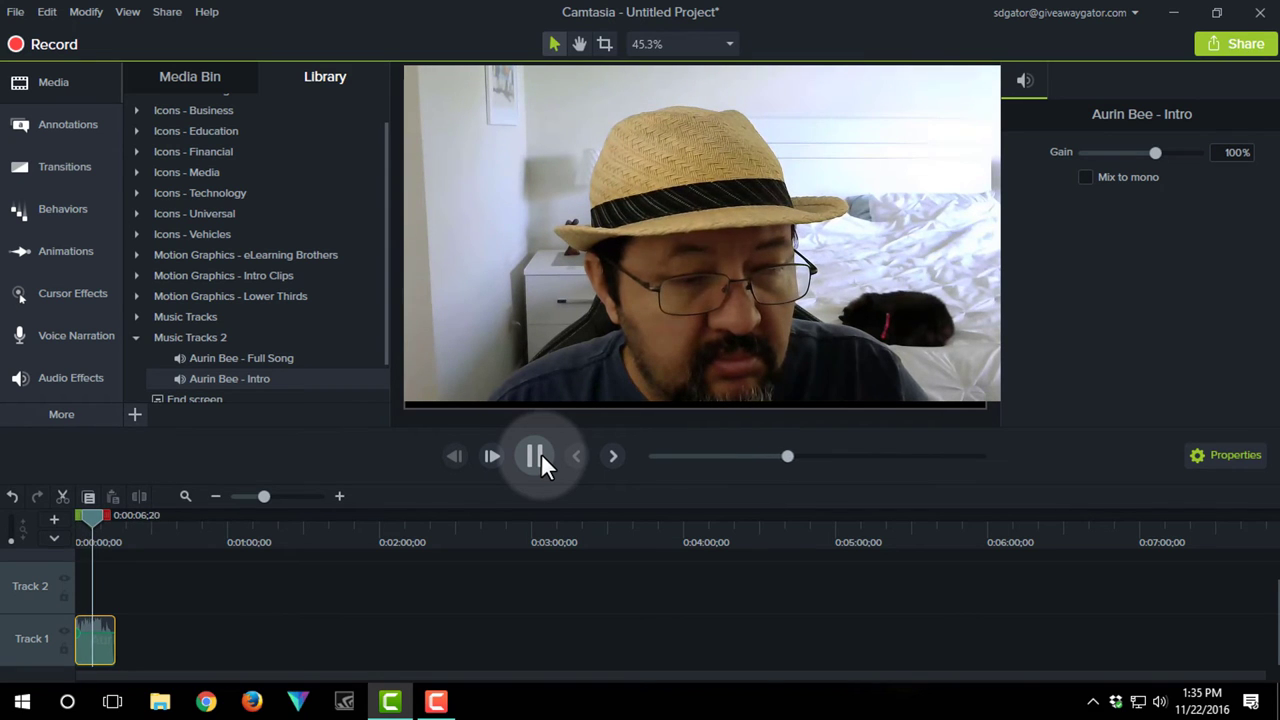
pyautogui.click(537, 456)
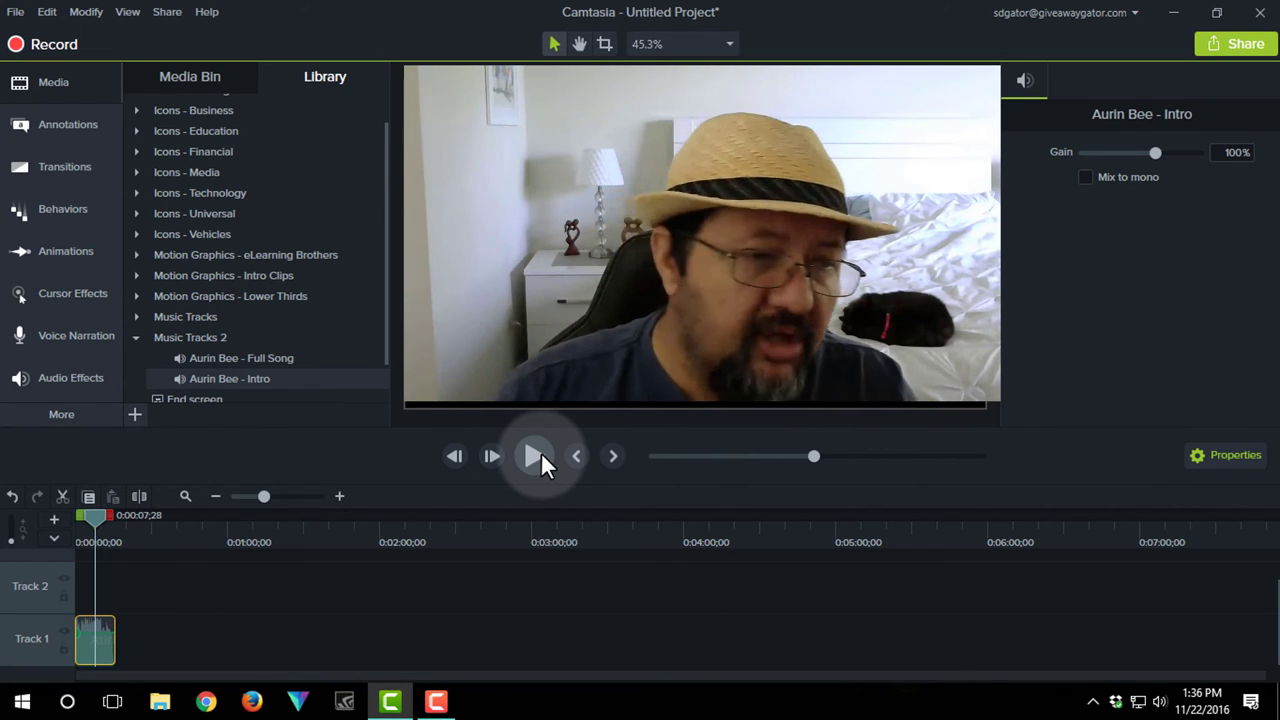
pyautogui.scroll(-1, 276, 350)
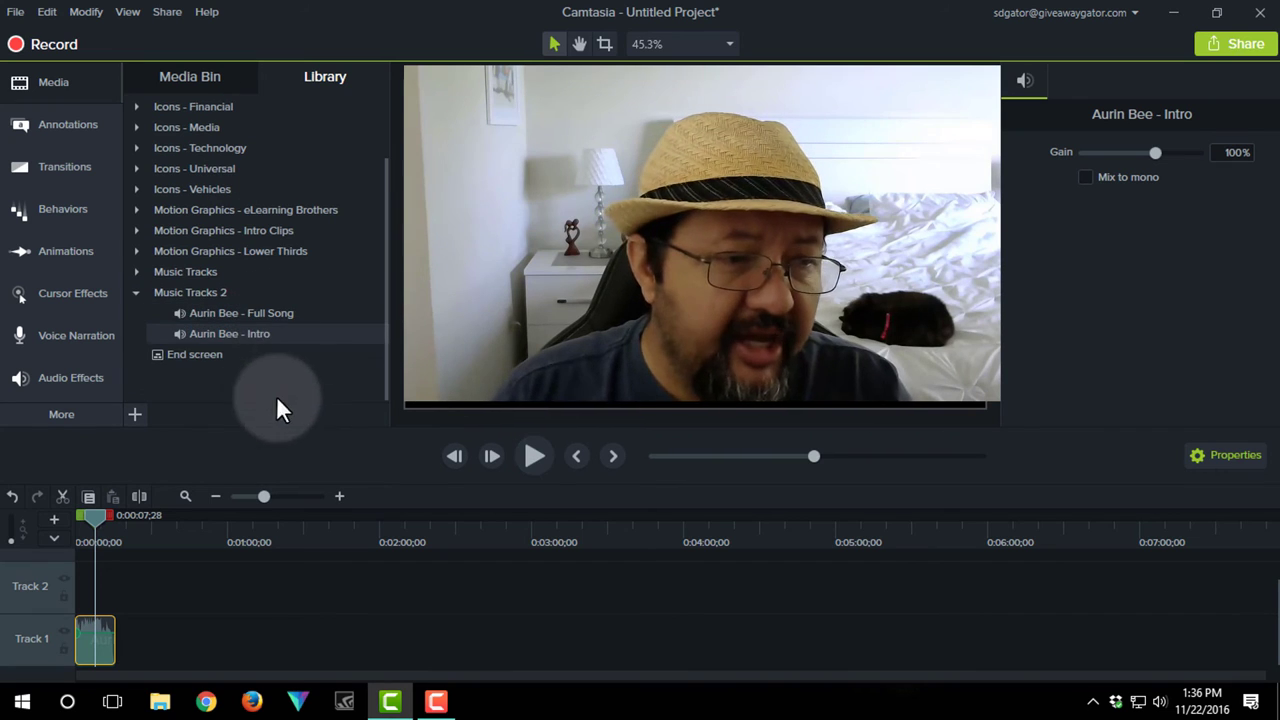
pyautogui.rightClick(206, 378)
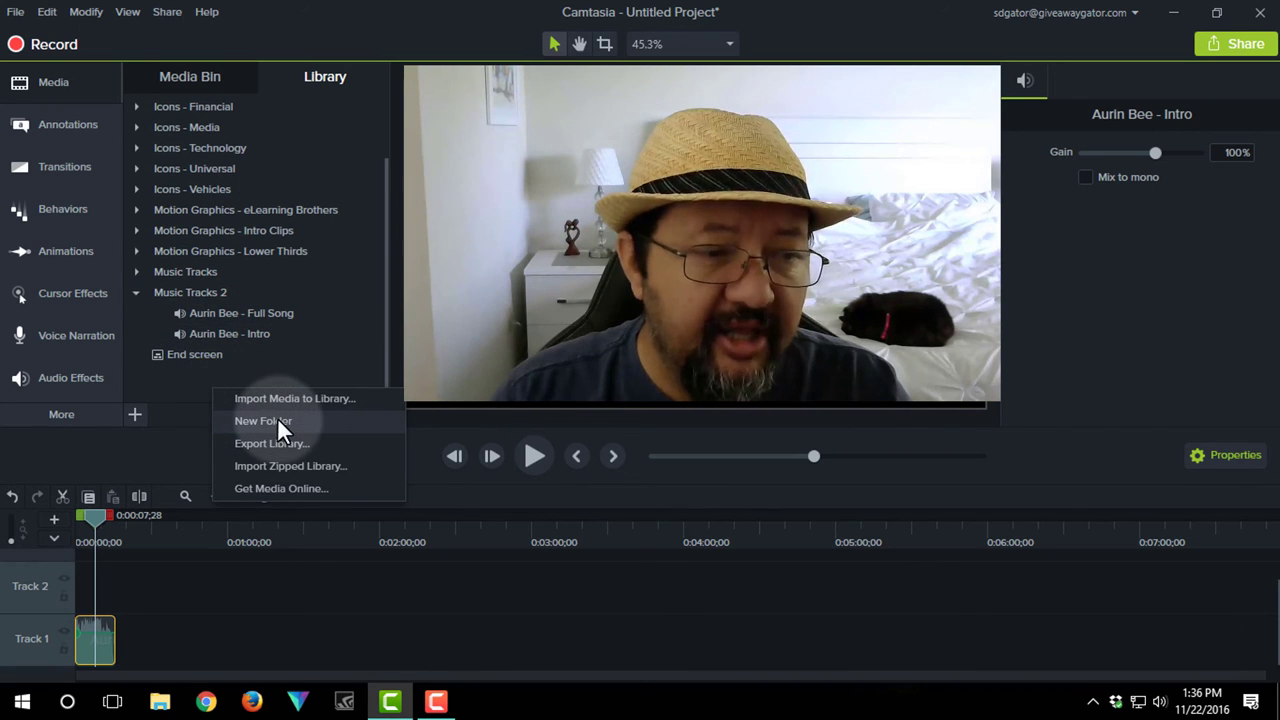
pyautogui.rightClick(185, 293)
pyautogui.click(185, 293)
pyautogui.rightClick(185, 295)
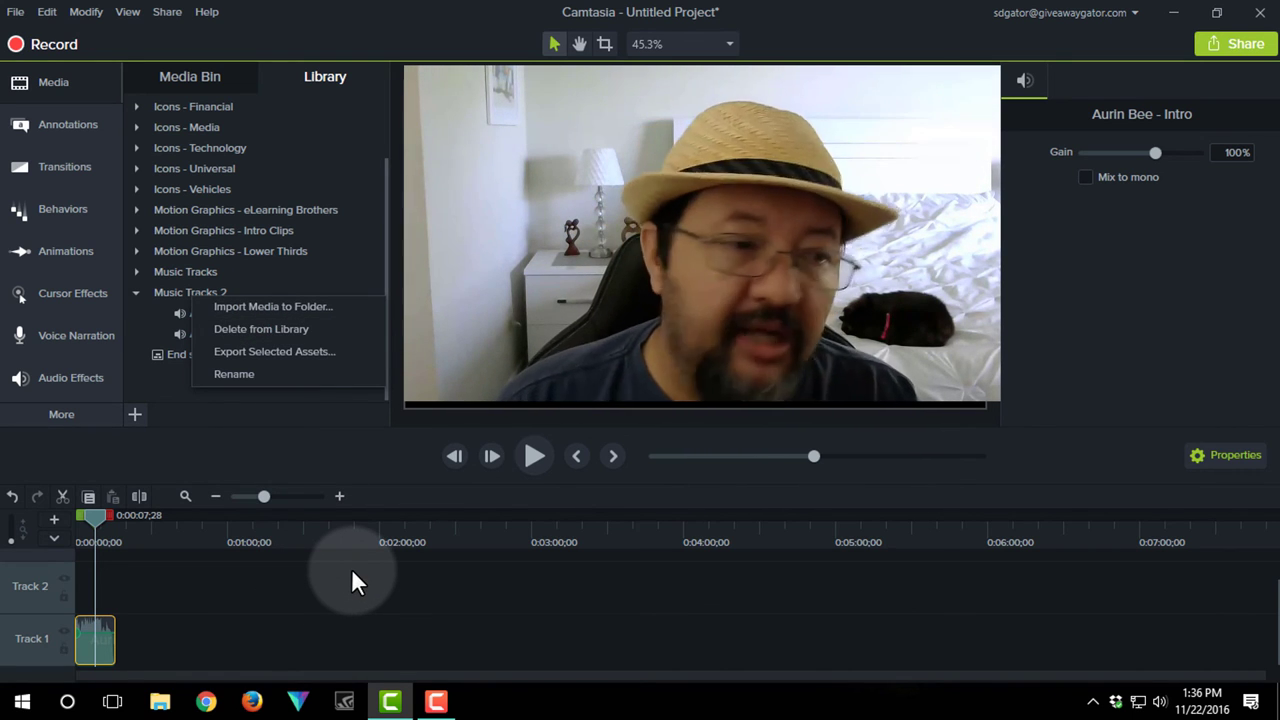
pyautogui.click(254, 412)
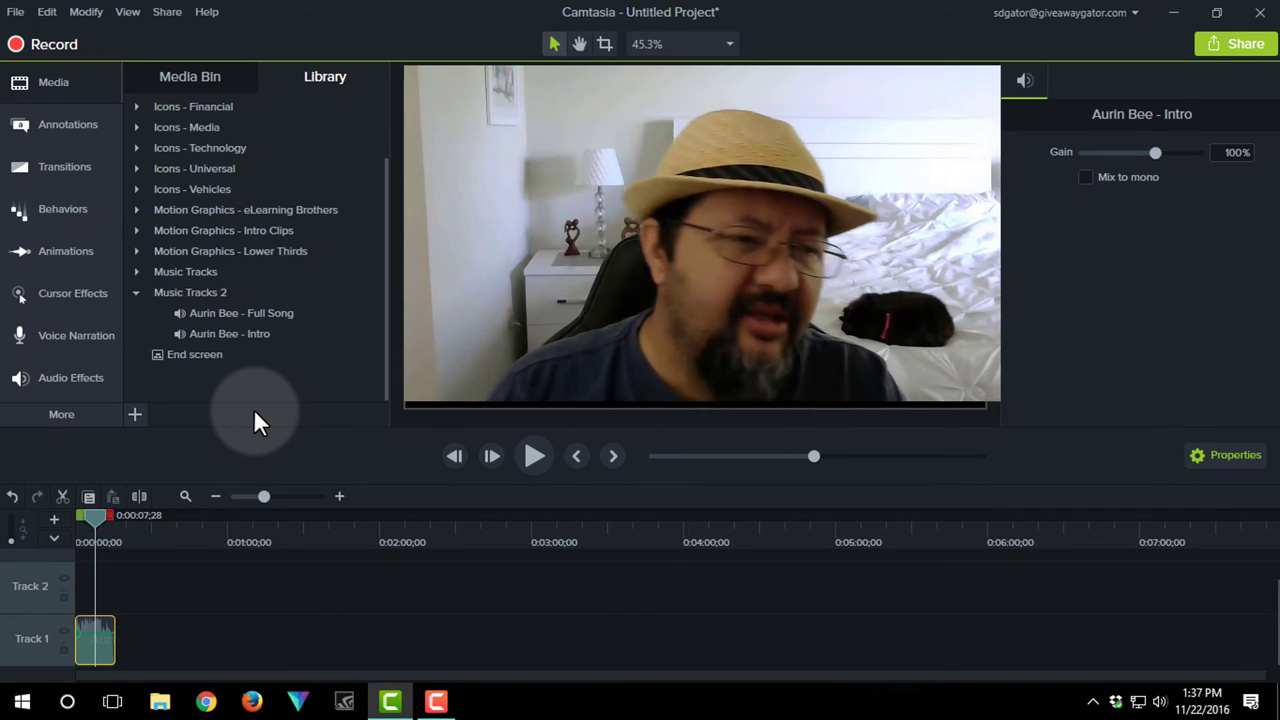
pyautogui.rightClick(202, 298)
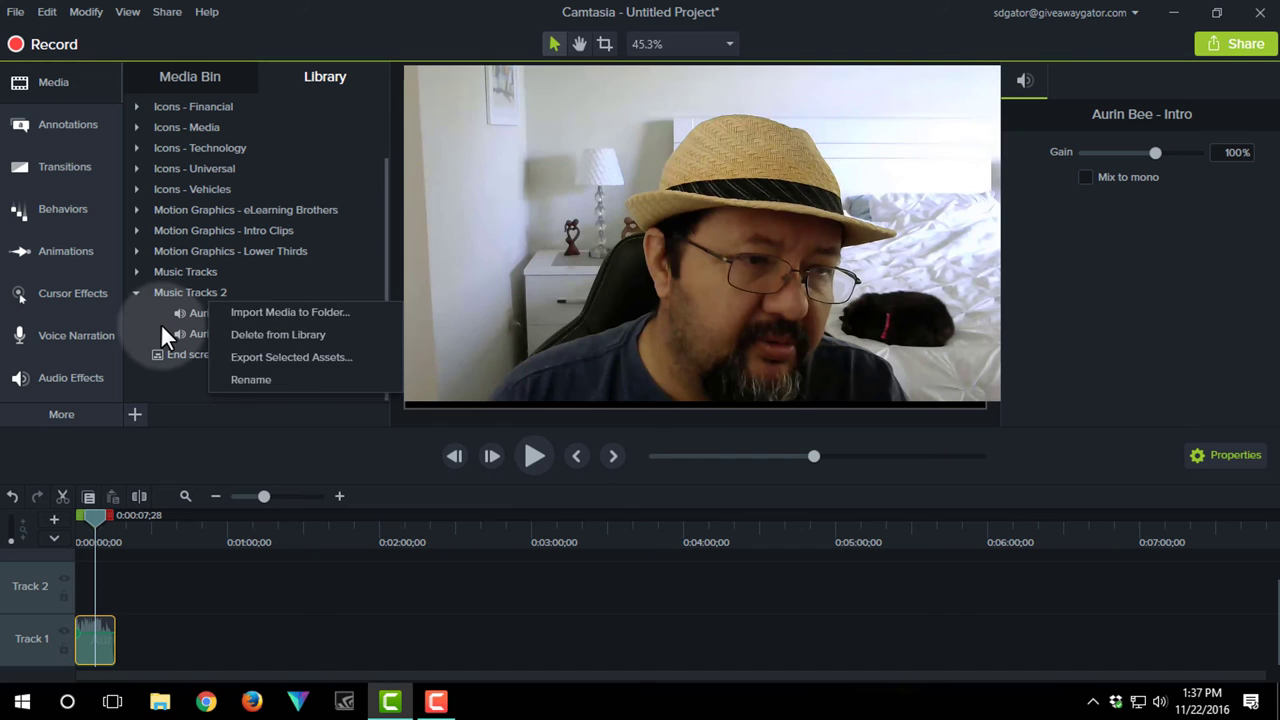
pyautogui.click(160, 322)
pyautogui.rightClick(333, 322)
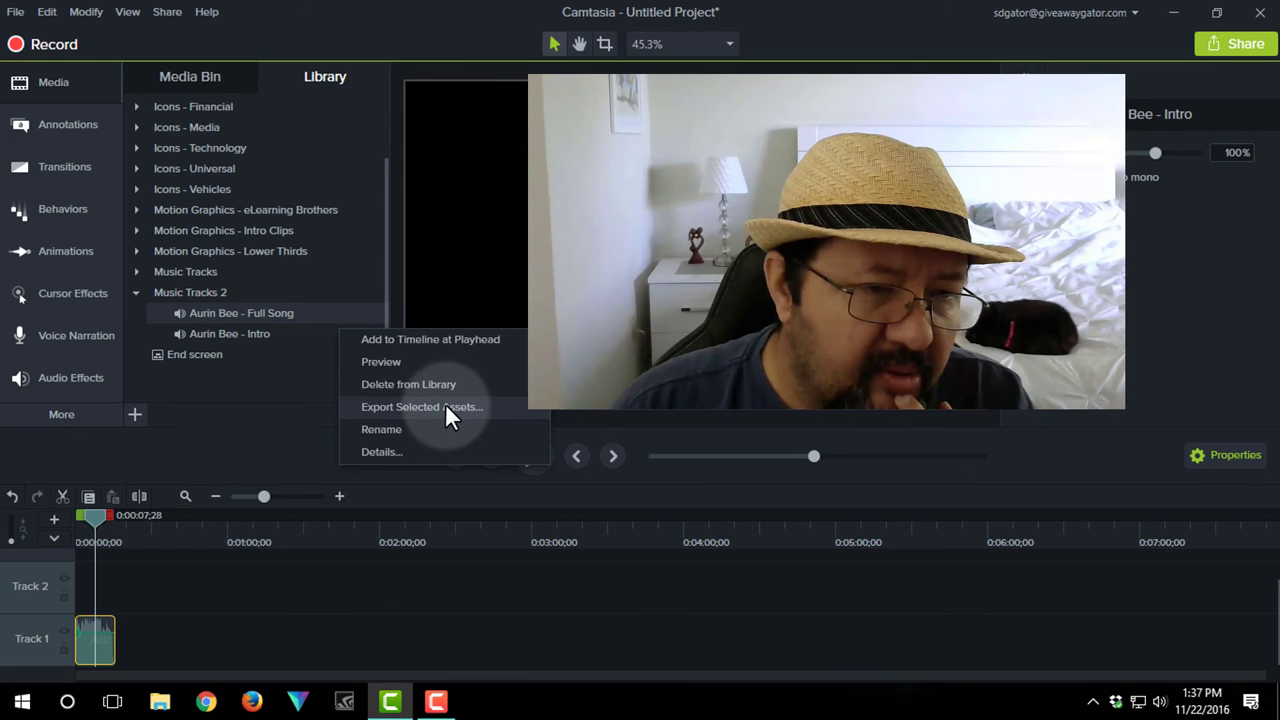
pyautogui.click(276, 439)
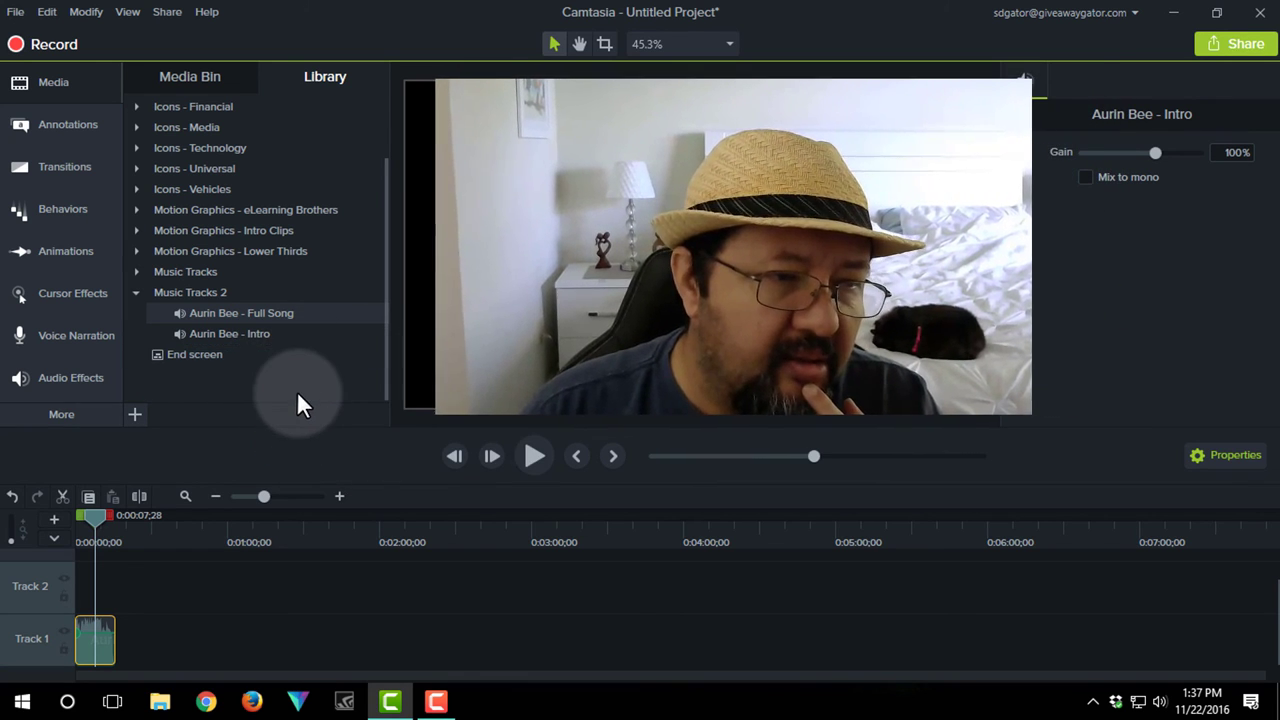
pyautogui.rightClick(245, 383)
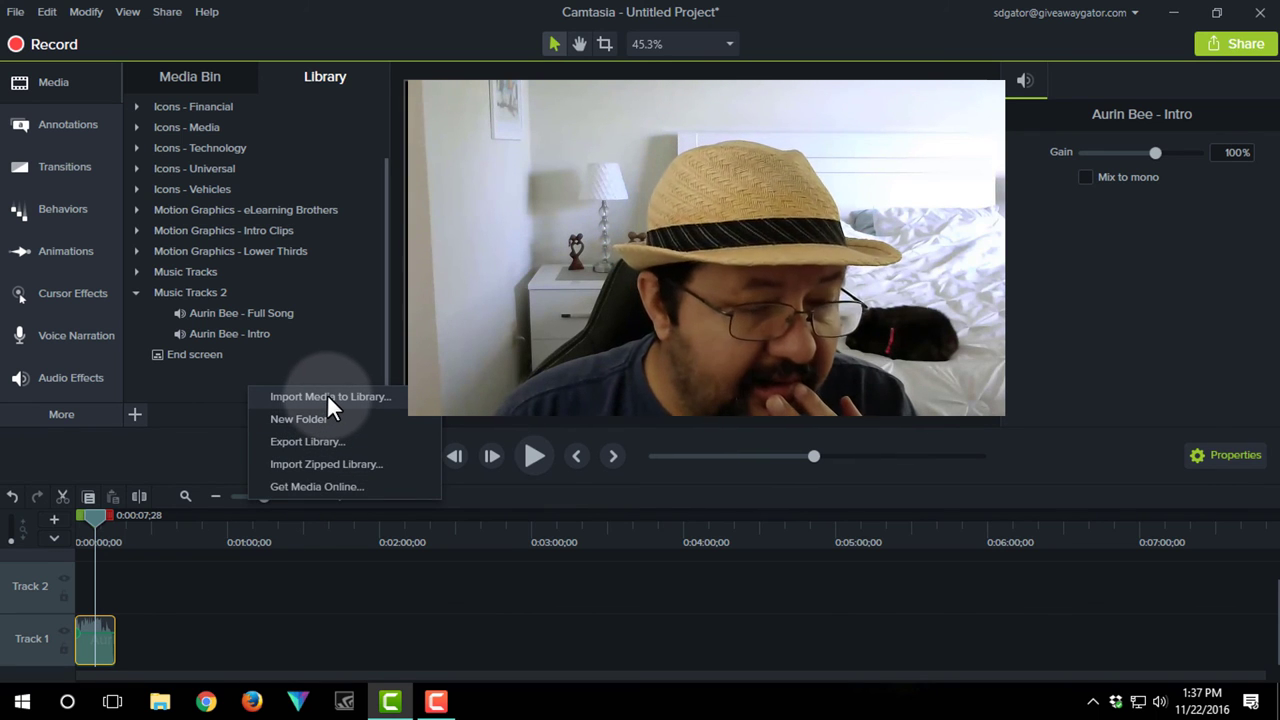
pyautogui.click(237, 379)
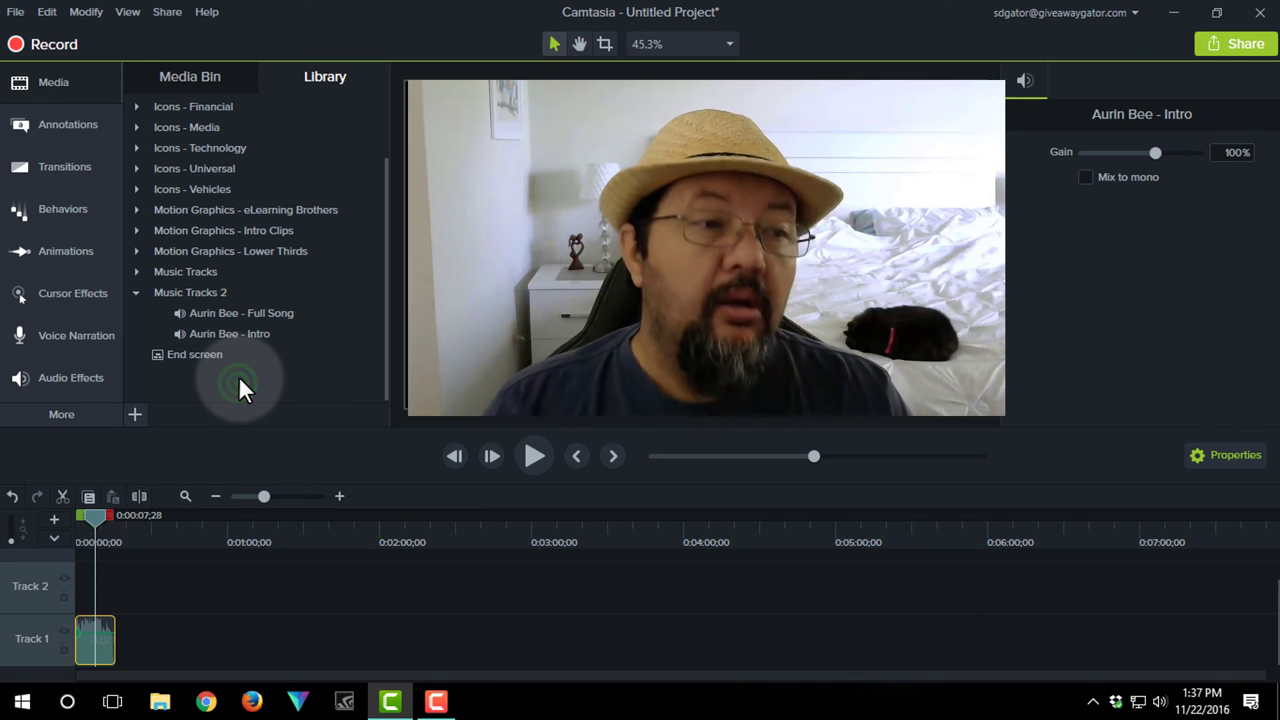